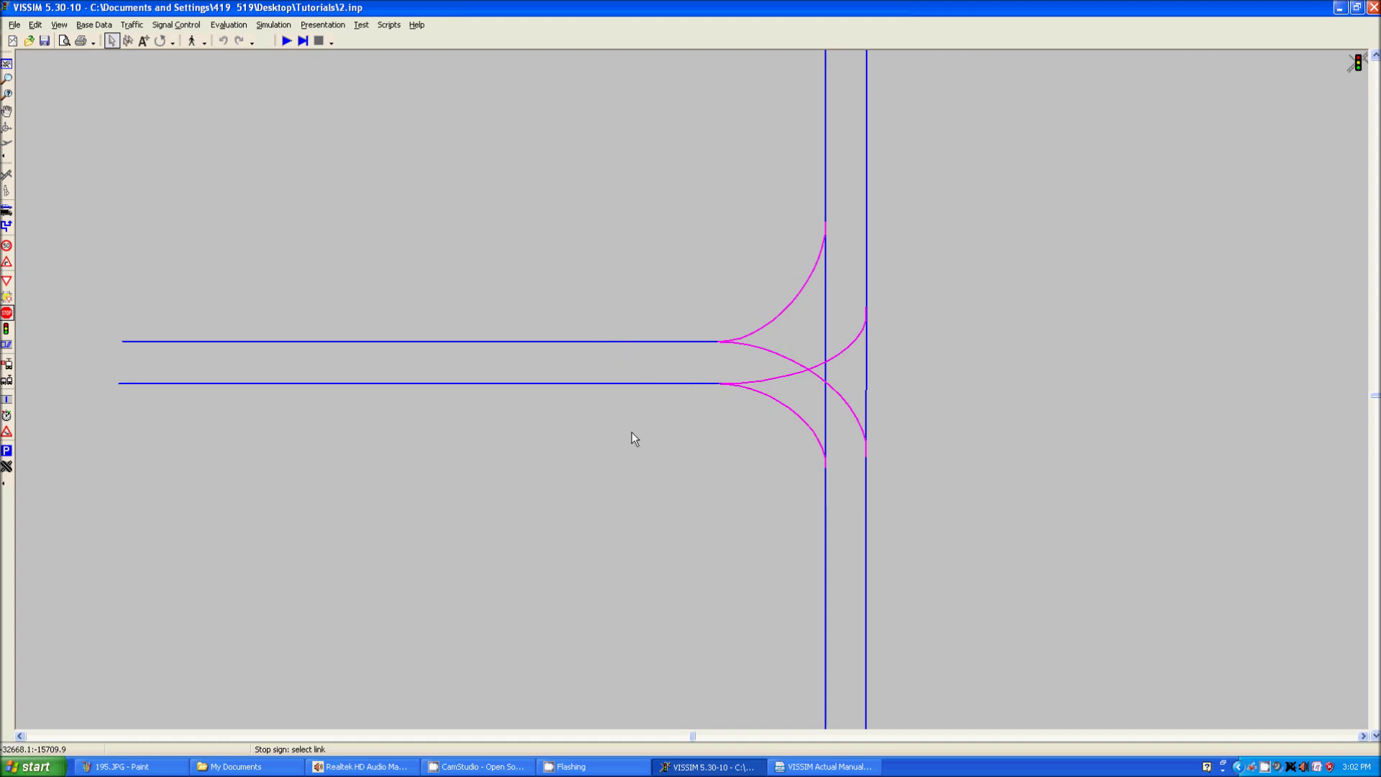
# - Switch to signal head editing and select the lower horizontal approach link at its signal head near the intersection
pyautogui.scroll(2, 690, 420)
pyautogui.moveTo(777, 413)
pyautogui.mouseDown()
pyautogui.moveTo(714, 456)
pyautogui.moveTo(751, 464)
pyautogui.moveTo(757, 404)
pyautogui.mouseUp()
pyautogui.click(7, 328)
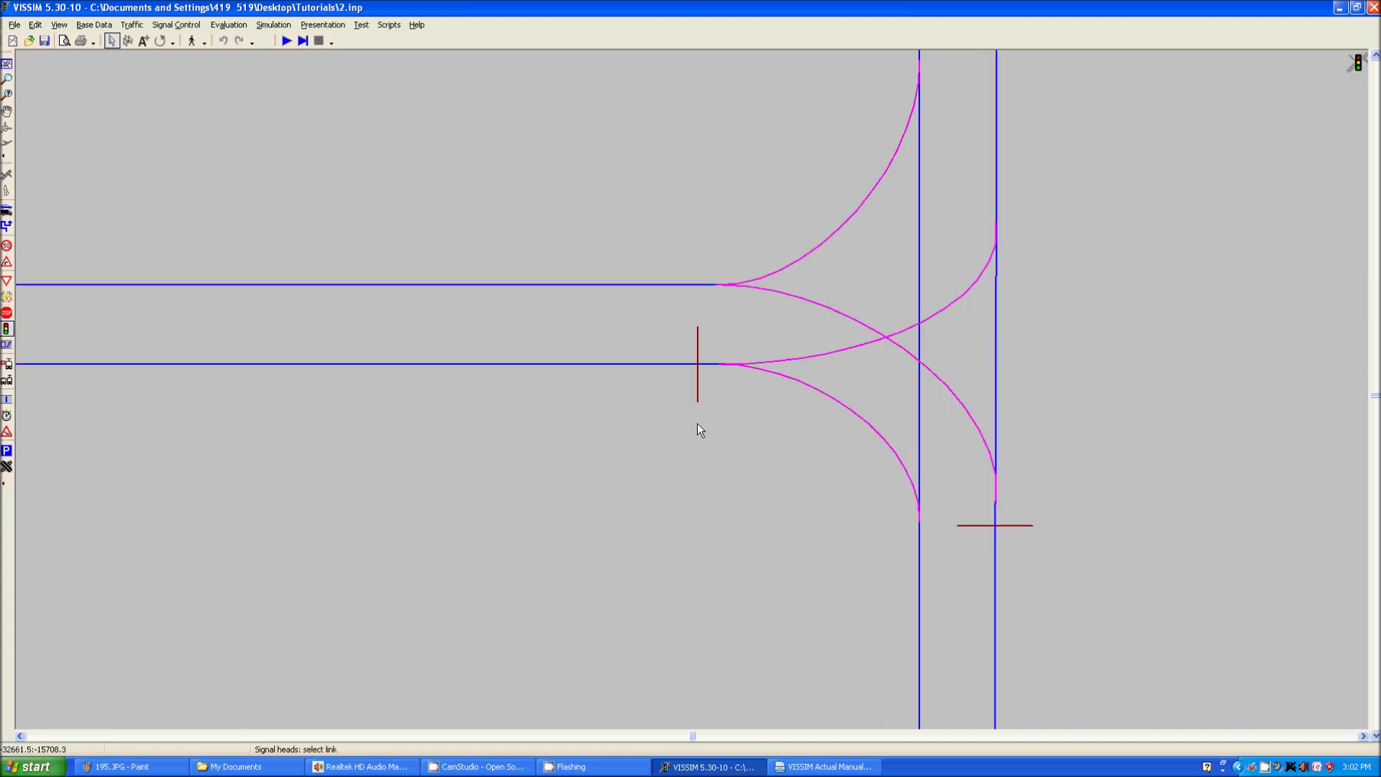
pyautogui.scroll(4, 723, 425)
pyautogui.moveTo(774, 400); pyautogui.dragTo(649, 457)
pyautogui.scroll(3, 696, 434)
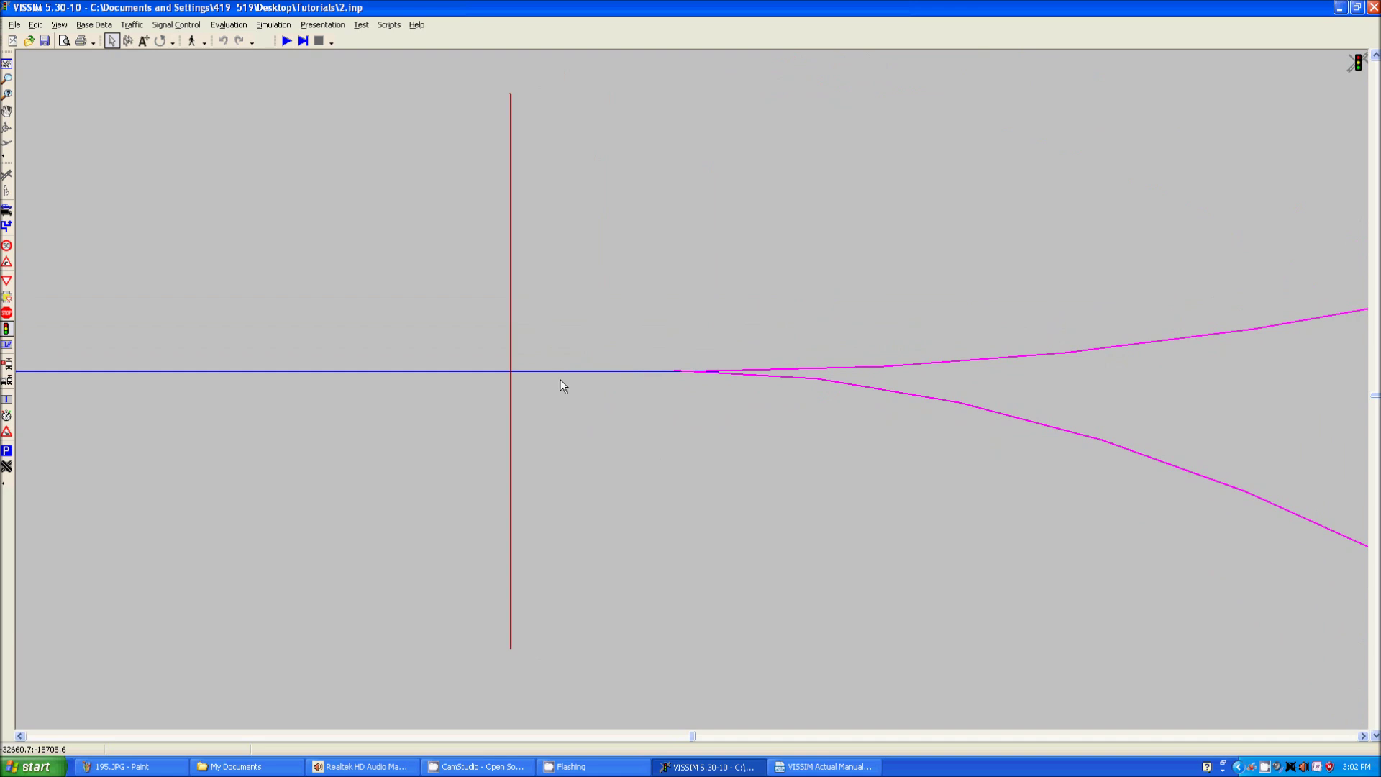
pyautogui.click(511, 274)
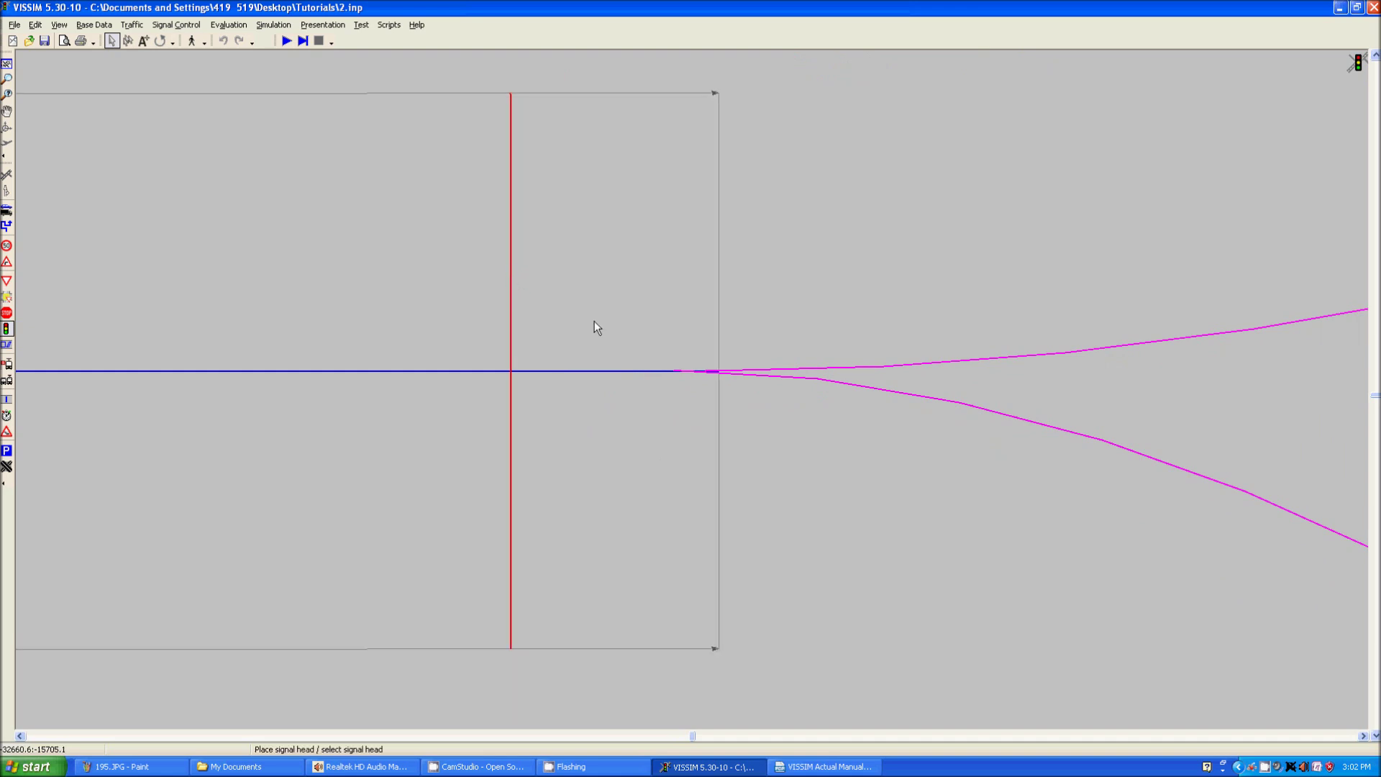
# - Move the lower approach's signal head downstream past the right-turn connector's start, close to the end of the link
pyautogui.scroll(5, 702, 381)
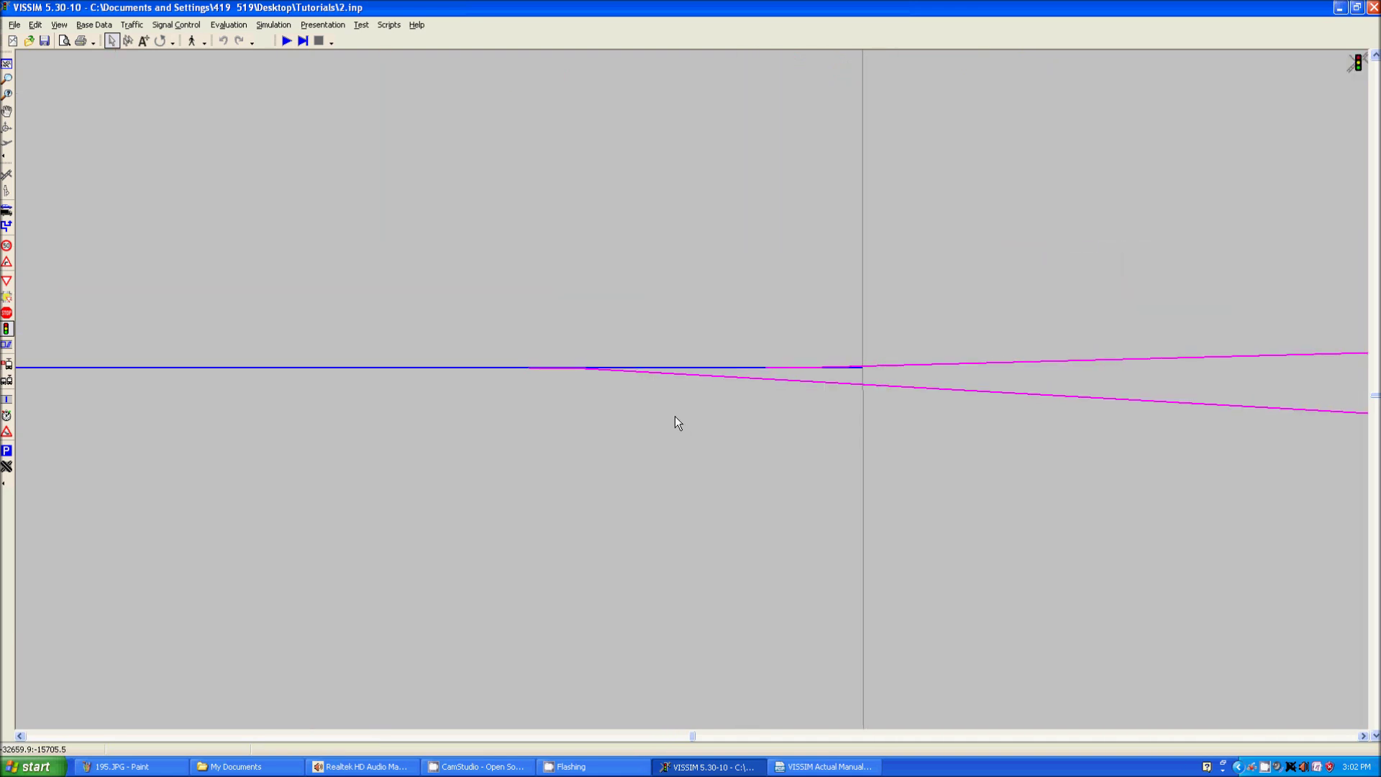
pyautogui.scroll(2, 675, 416)
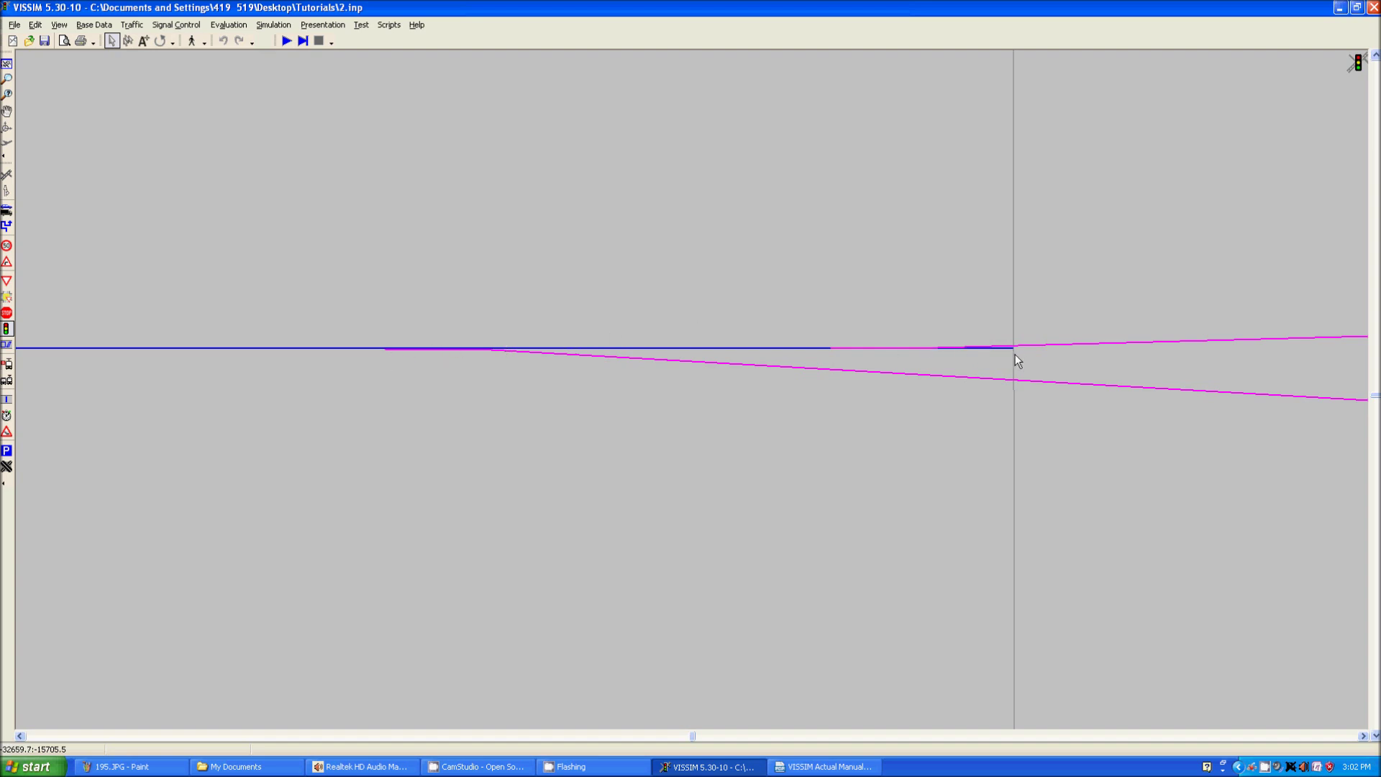
pyautogui.scroll(-3, 865, 386)
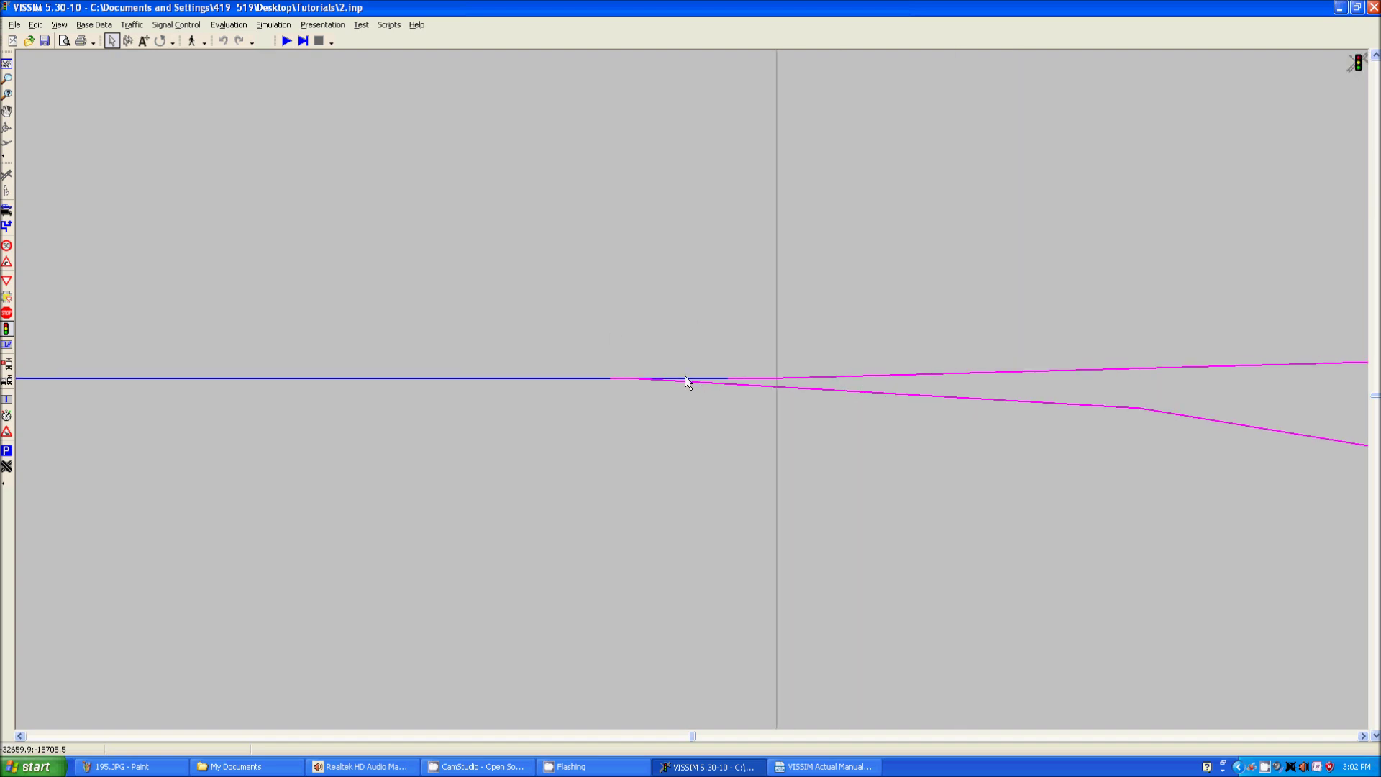
pyautogui.scroll(-2, 667, 381)
pyautogui.moveTo(651, 378); pyautogui.dragTo(737, 403)
pyautogui.scroll(-3, 709, 372)
pyautogui.scroll(2, 666, 351)
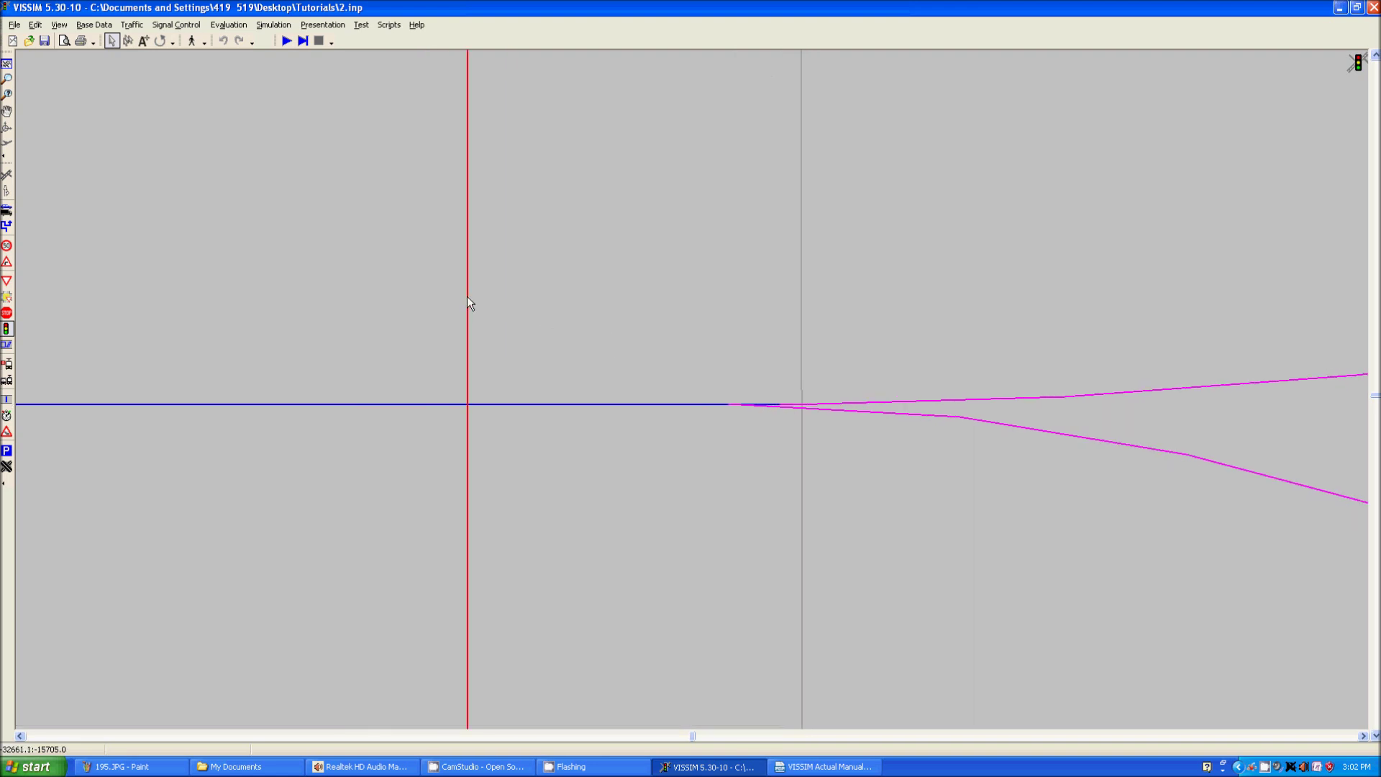
pyautogui.moveTo(468, 302); pyautogui.dragTo(796, 308)
pyautogui.scroll(4, 766, 403)
pyautogui.moveTo(909, 274); pyautogui.dragTo(651, 230)
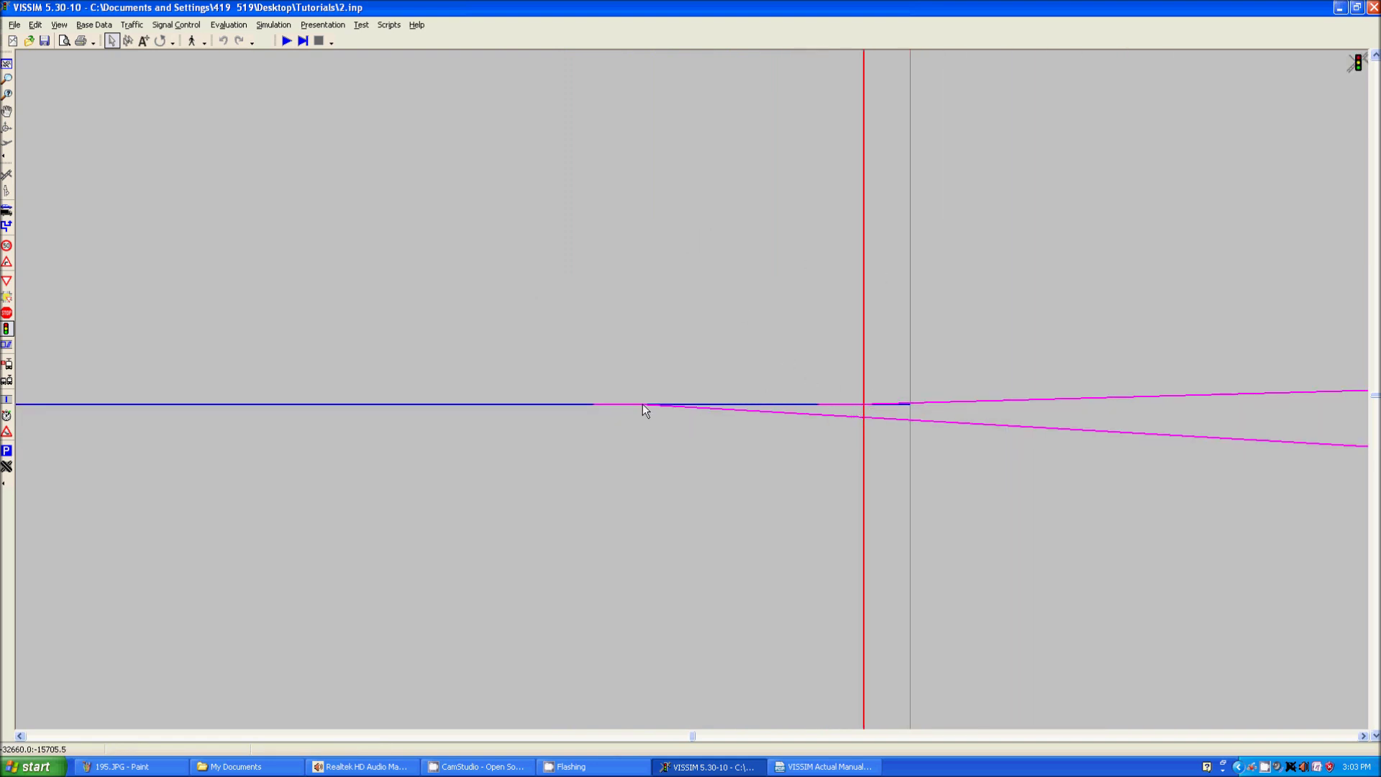
pyautogui.scroll(-3, 541, 351)
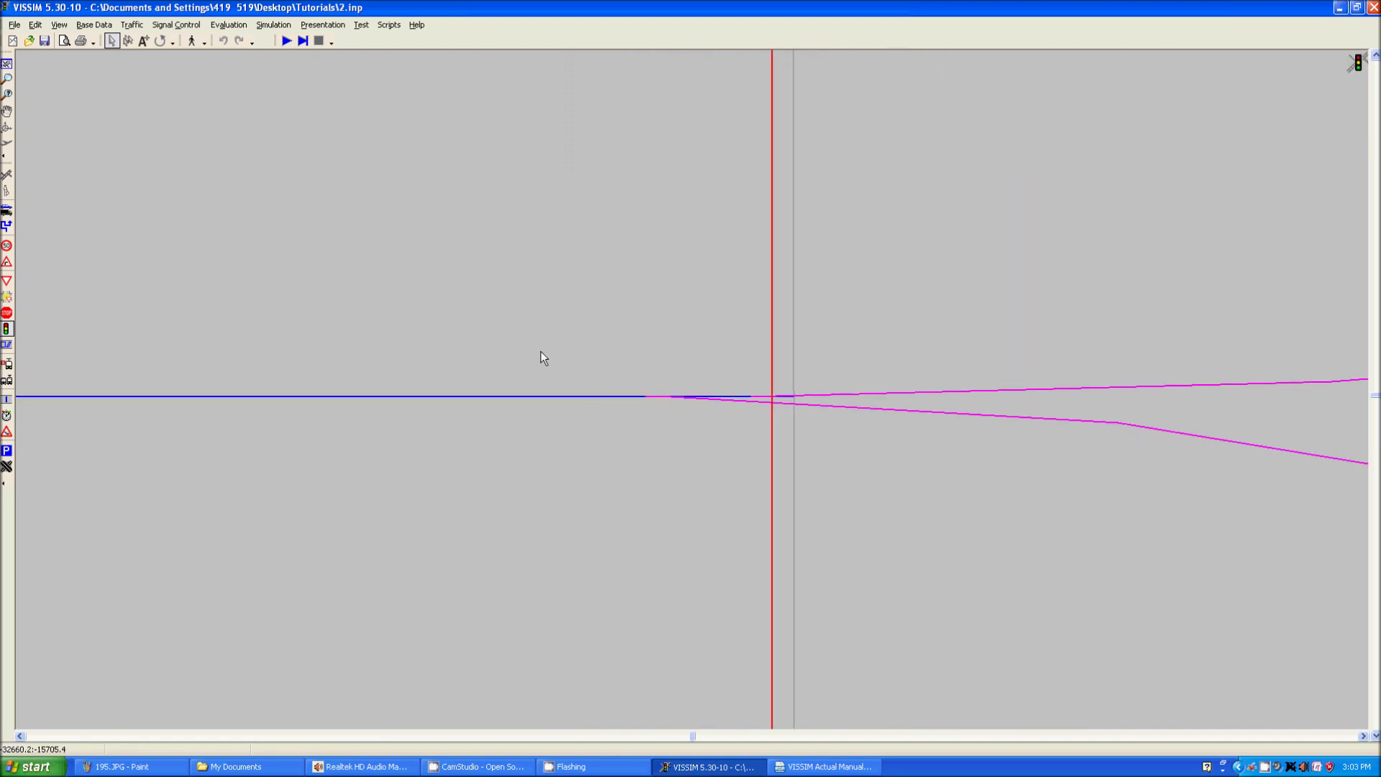
pyautogui.scroll(1, 542, 350)
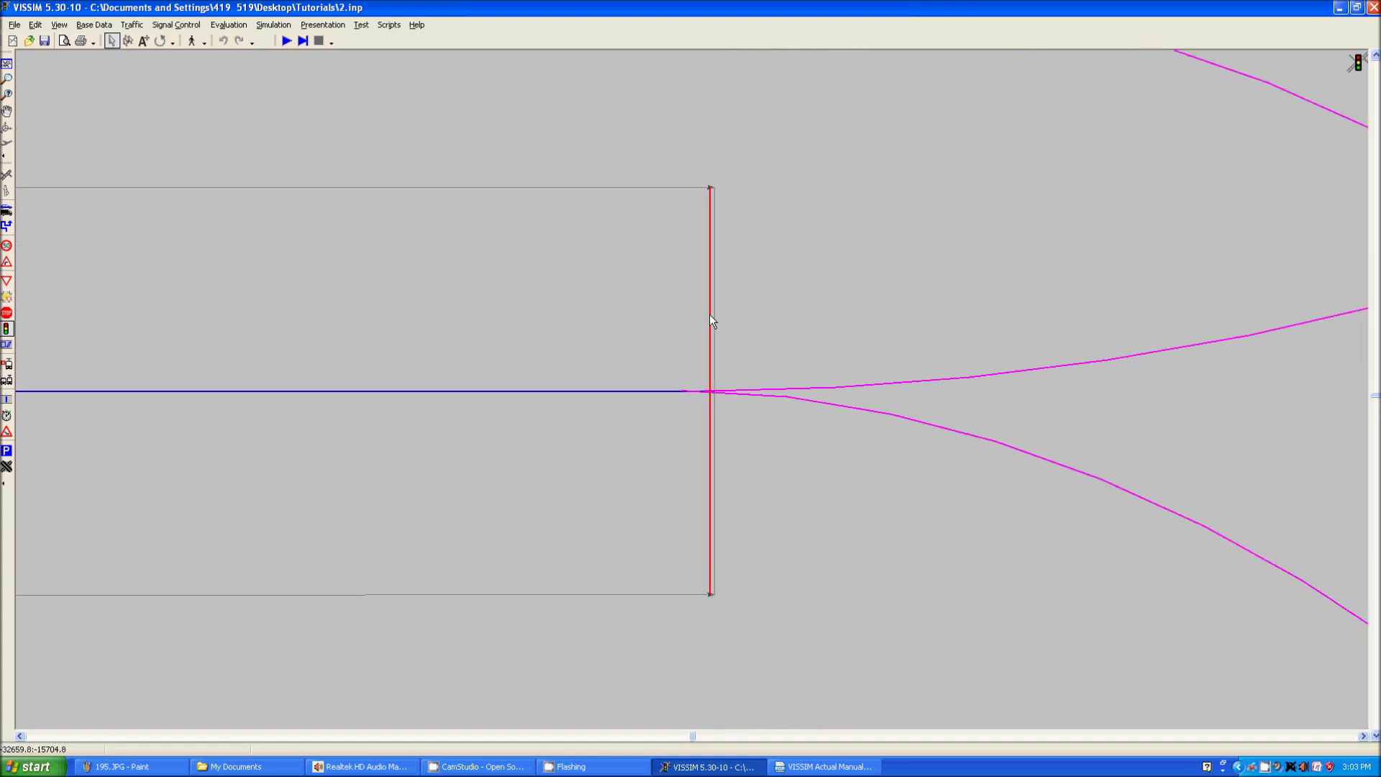
pyautogui.scroll(3, 684, 366)
pyautogui.scroll(1, 610, 362)
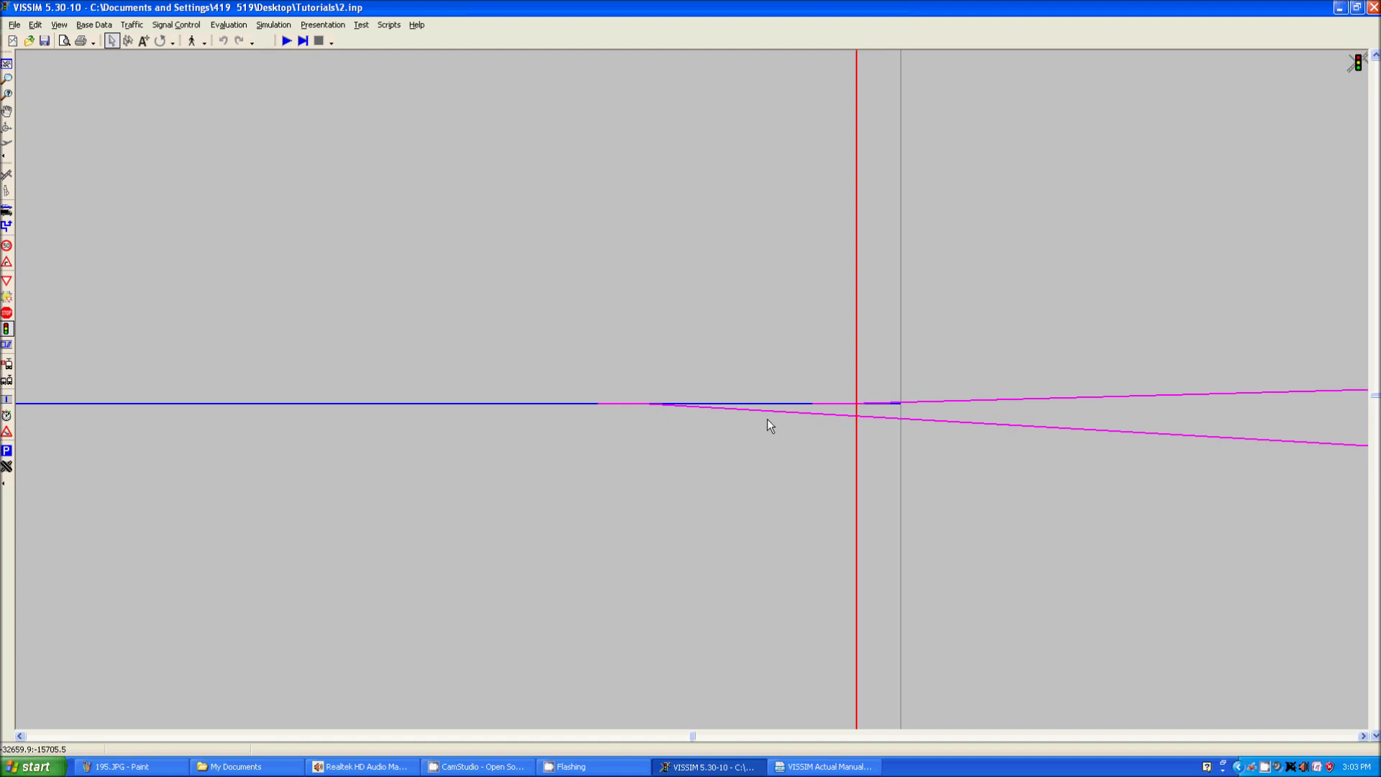
# - Save the network changes, run the simulation to watch vehicles at the lower approach's signal, and stop it
pyautogui.click(287, 41)
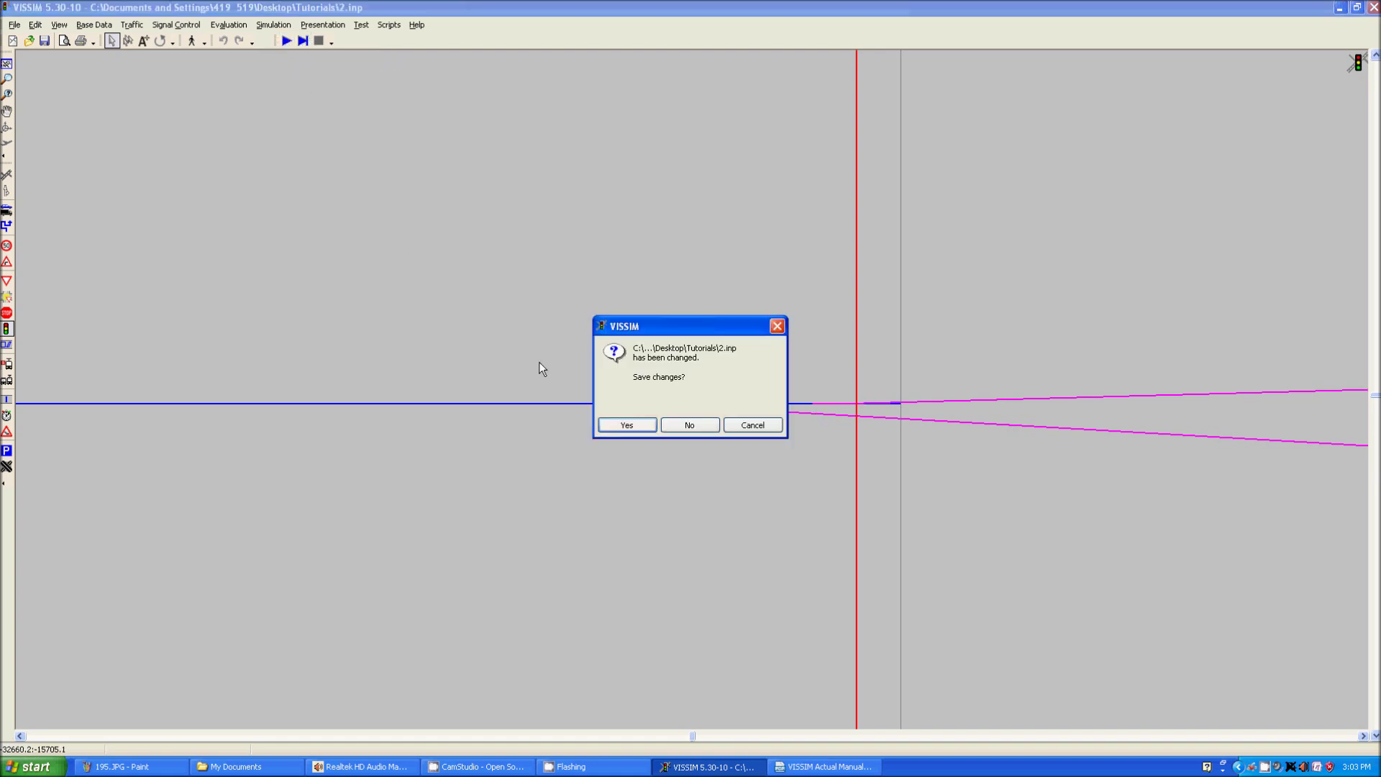
pyautogui.click(636, 424)
pyautogui.scroll(-8, 601, 356)
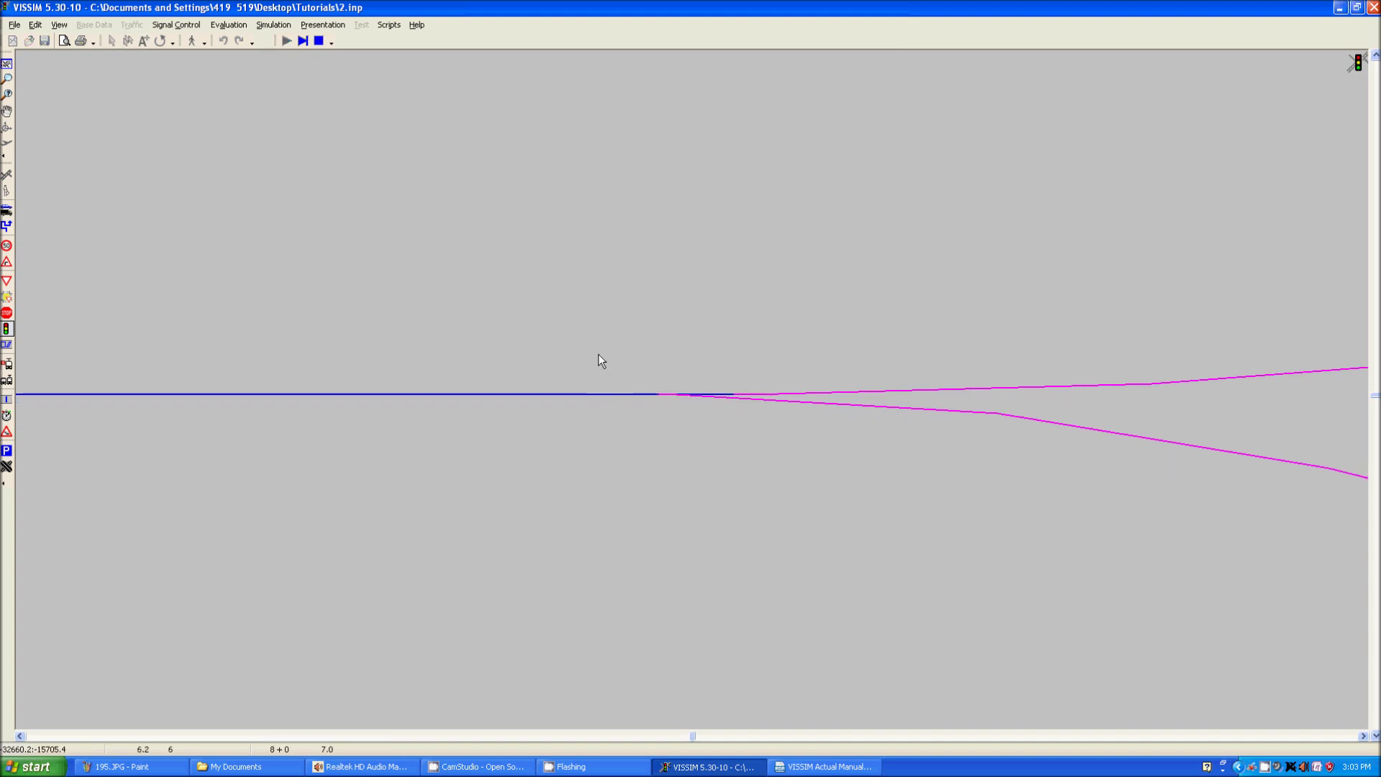
pyautogui.scroll(-5, 596, 350)
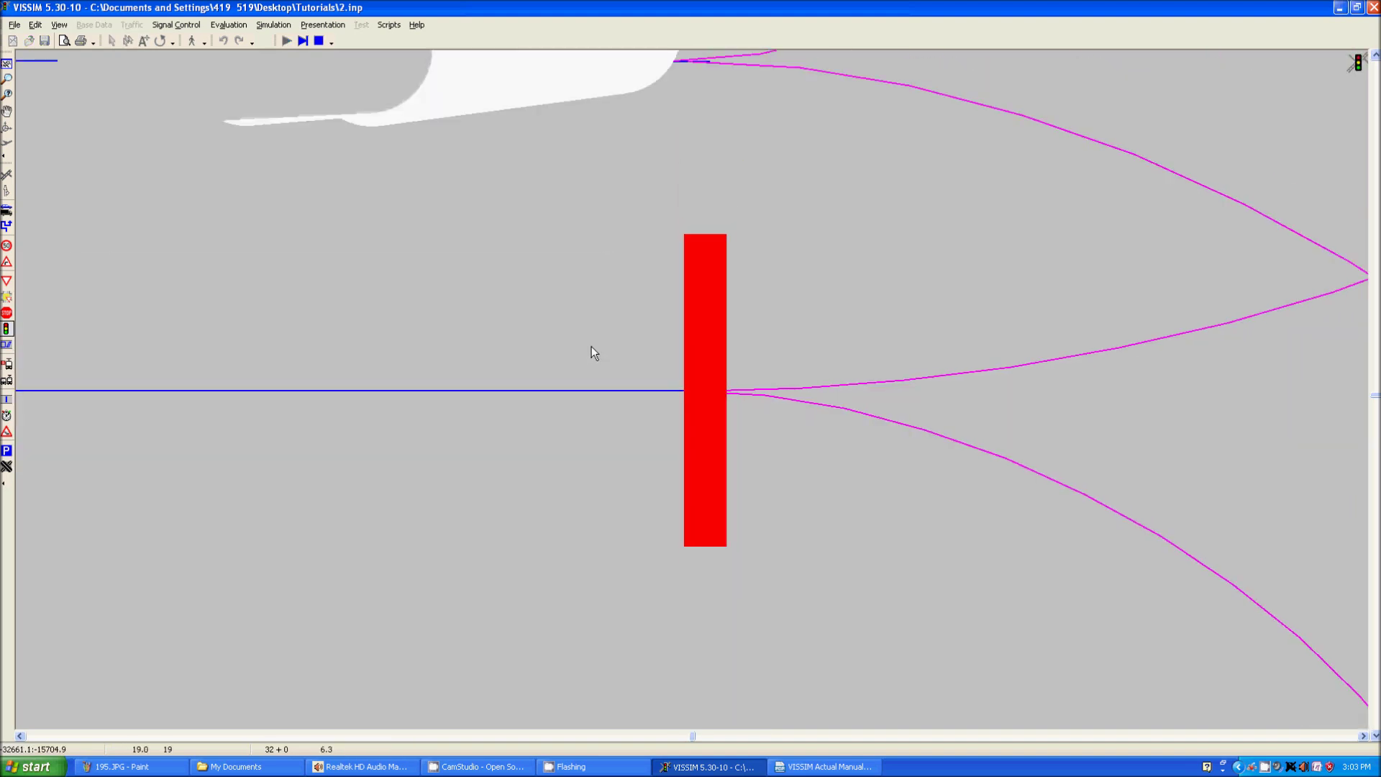
pyautogui.scroll(-4, 582, 345)
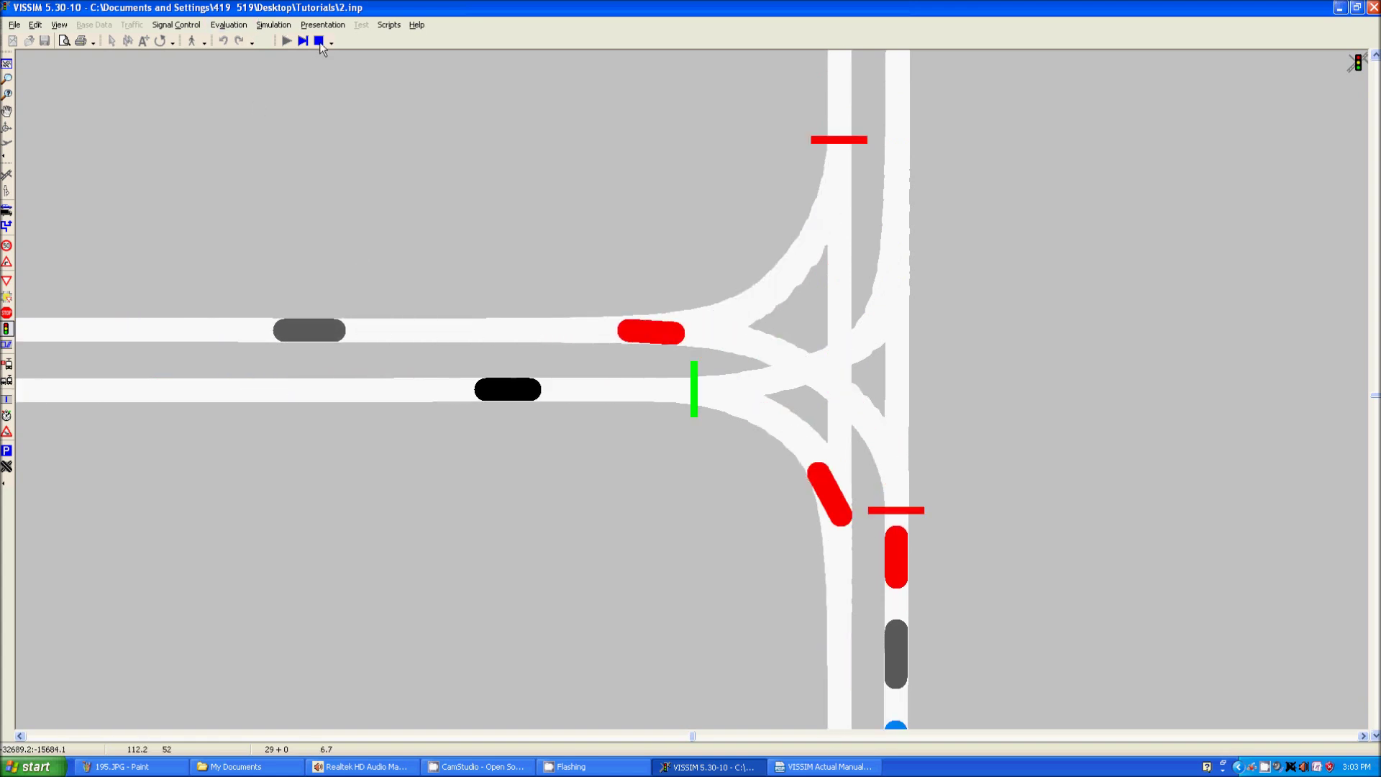
pyautogui.hotkey('ctrl', 'w')
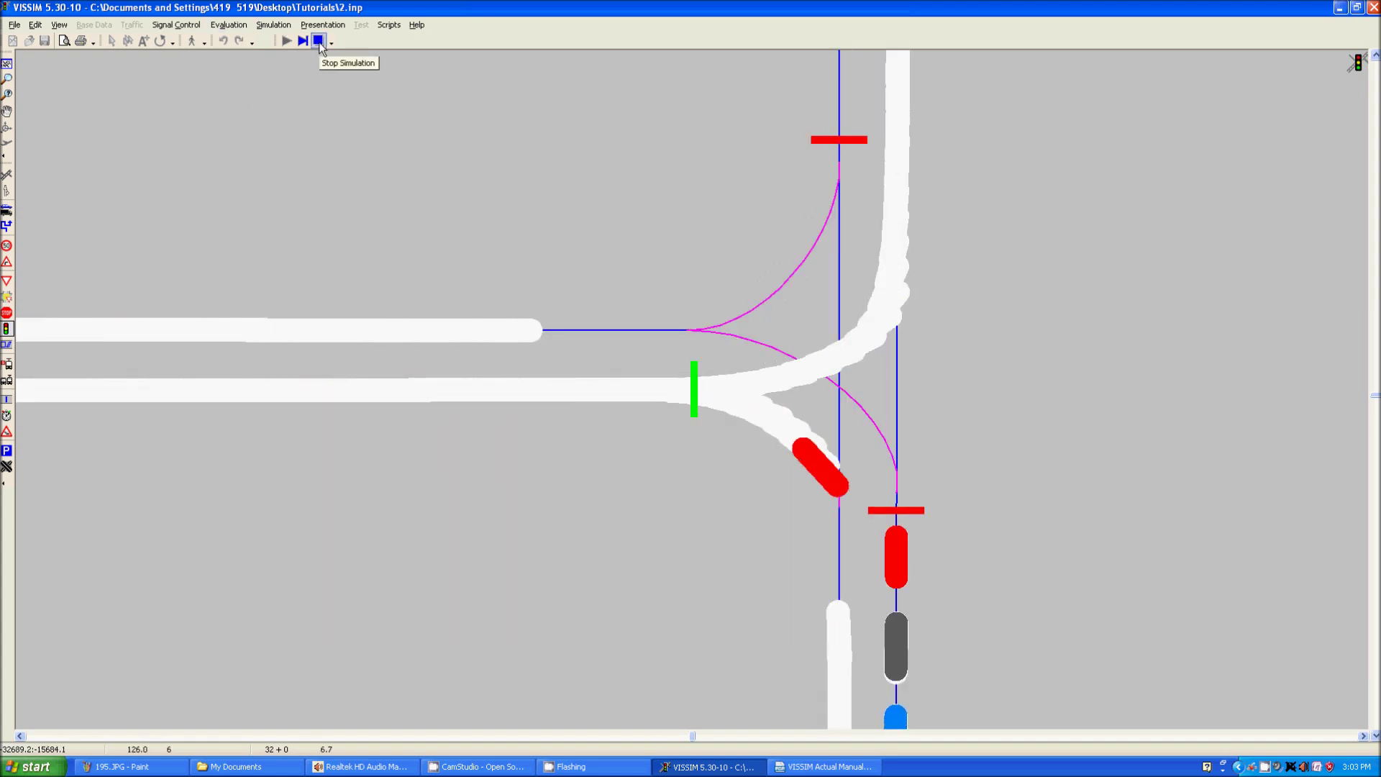
pyautogui.click(321, 44)
# - Move the lower approach's signal head back upstream, ahead of where both turning connectors start
pyautogui.scroll(5, 640, 392)
pyautogui.scroll(3, 675, 395)
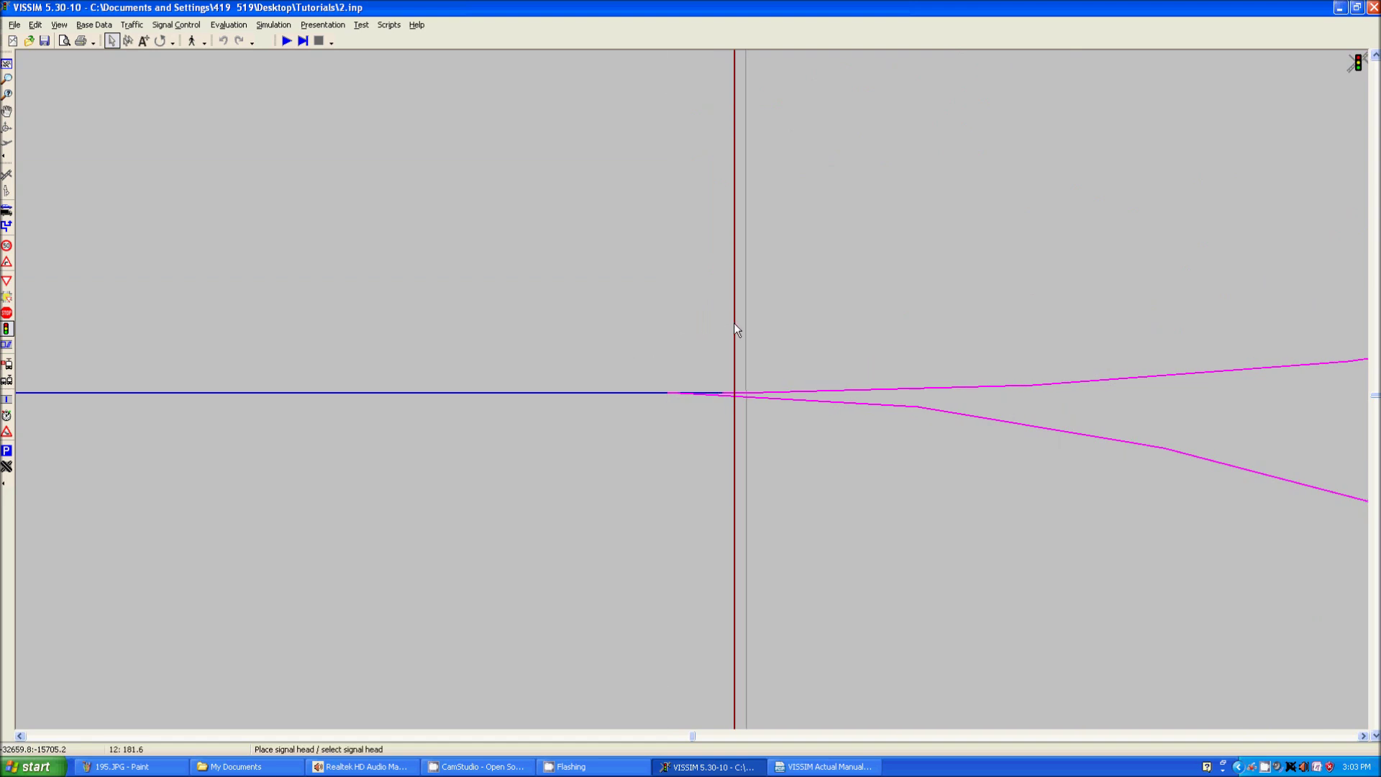
pyautogui.moveTo(734, 325); pyautogui.dragTo(636, 331)
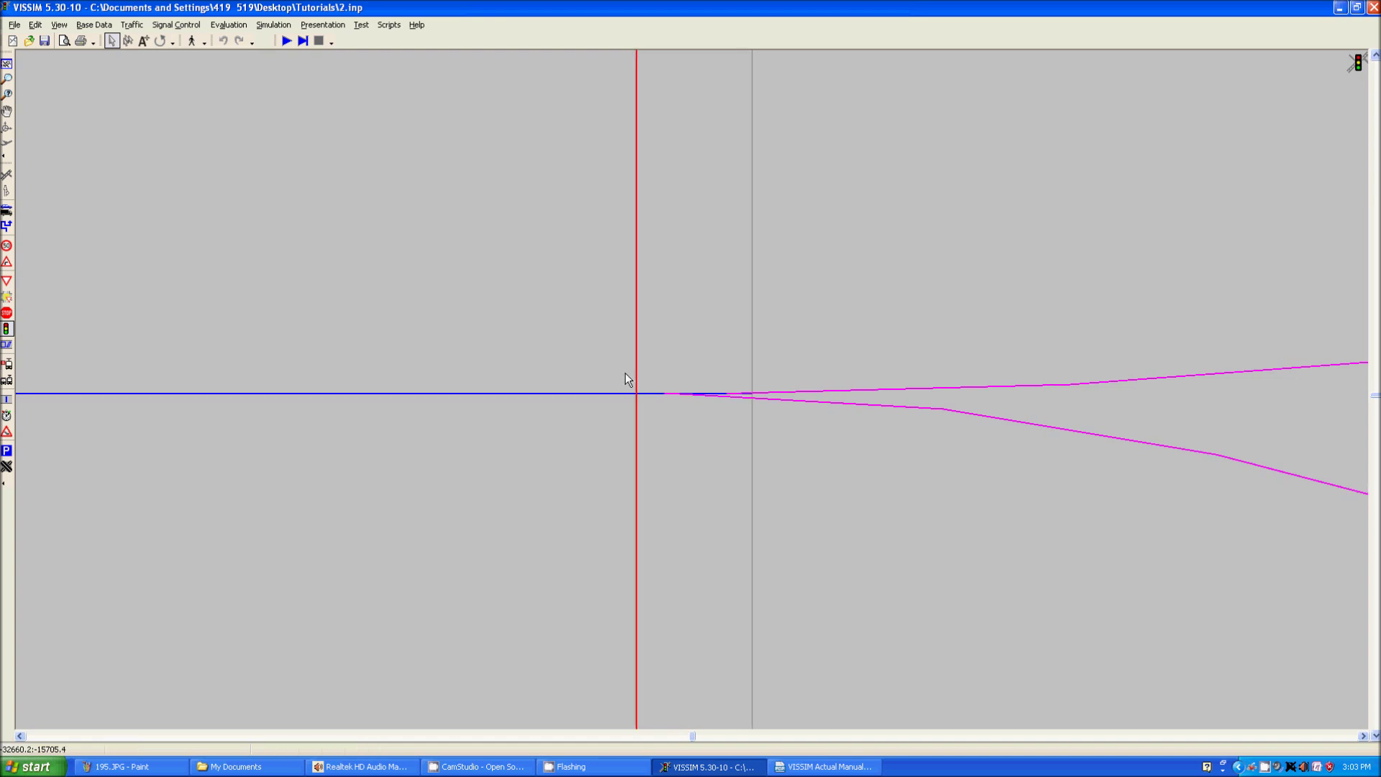
pyautogui.scroll(3, 622, 389)
pyautogui.scroll(4, 624, 383)
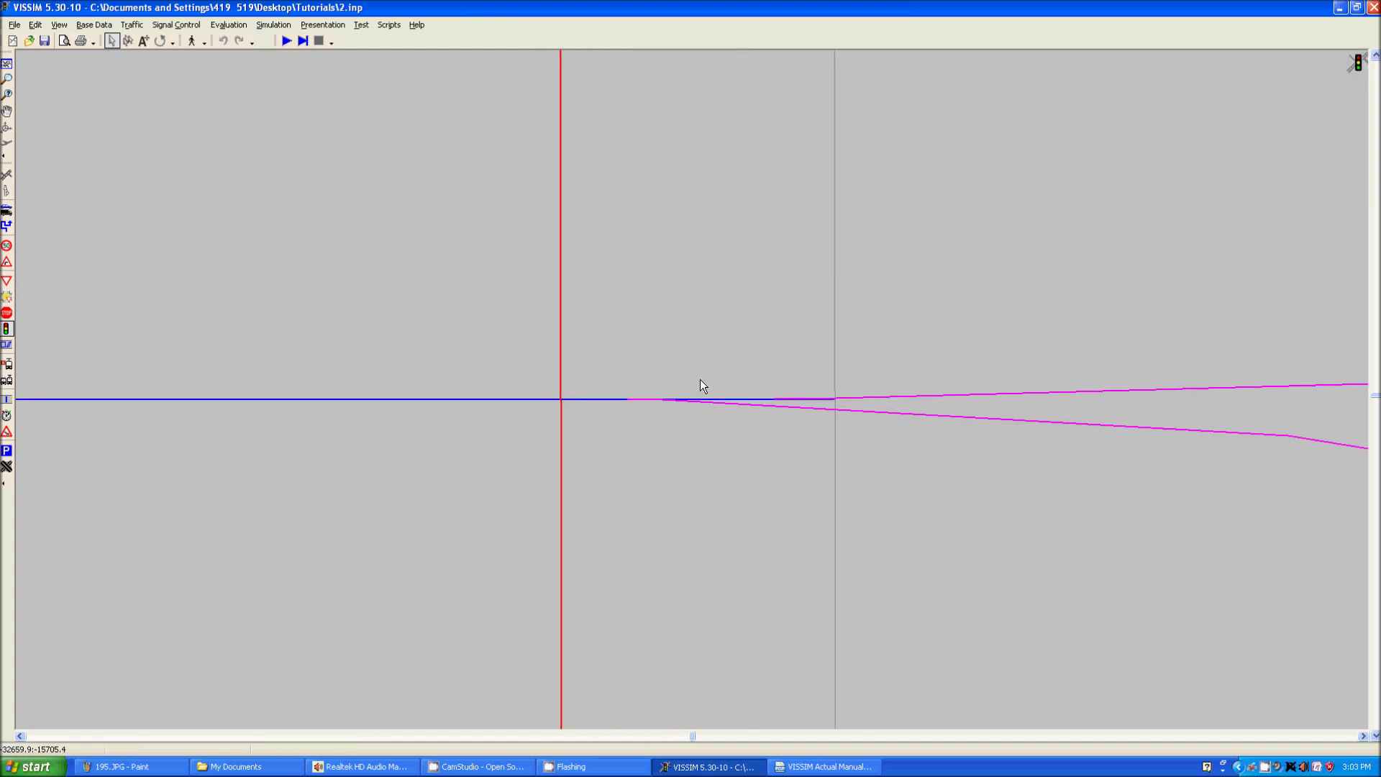
pyautogui.scroll(3, 649, 367)
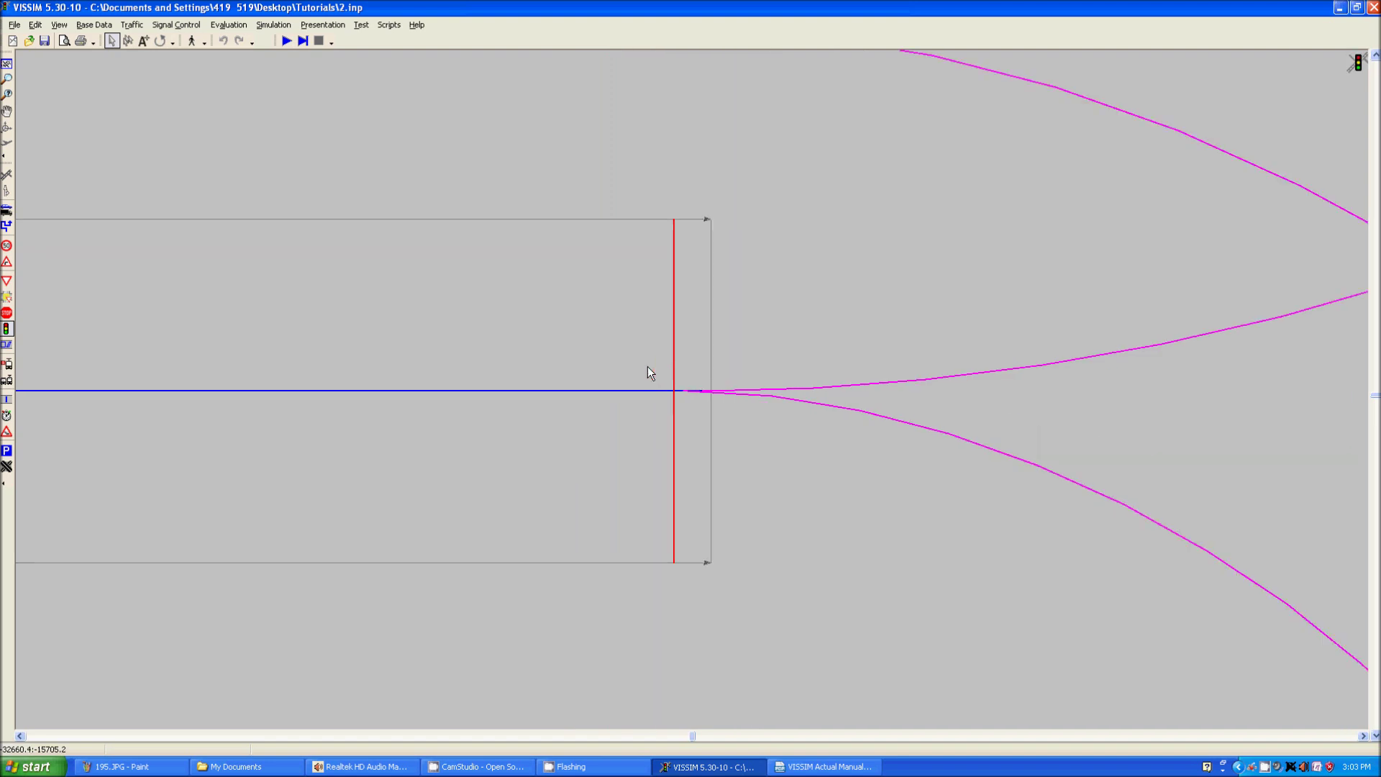
pyautogui.scroll(2, 662, 383)
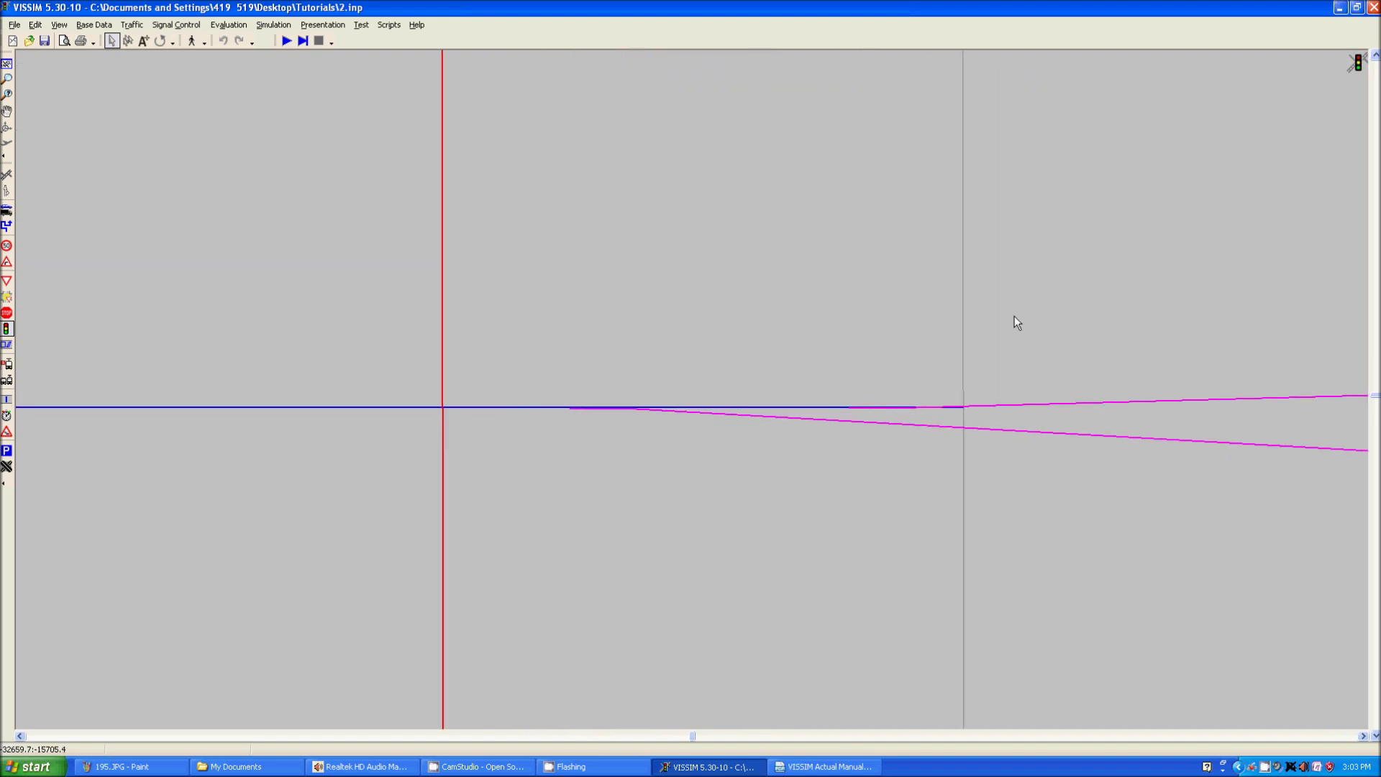
# - Select the right-turn connector and compare its starting edge with the signal head's position
pyautogui.click(1043, 399)
pyautogui.moveTo(924, 395); pyautogui.dragTo(774, 379)
pyautogui.scroll(-2, 765, 387)
pyautogui.scroll(-2, 762, 410)
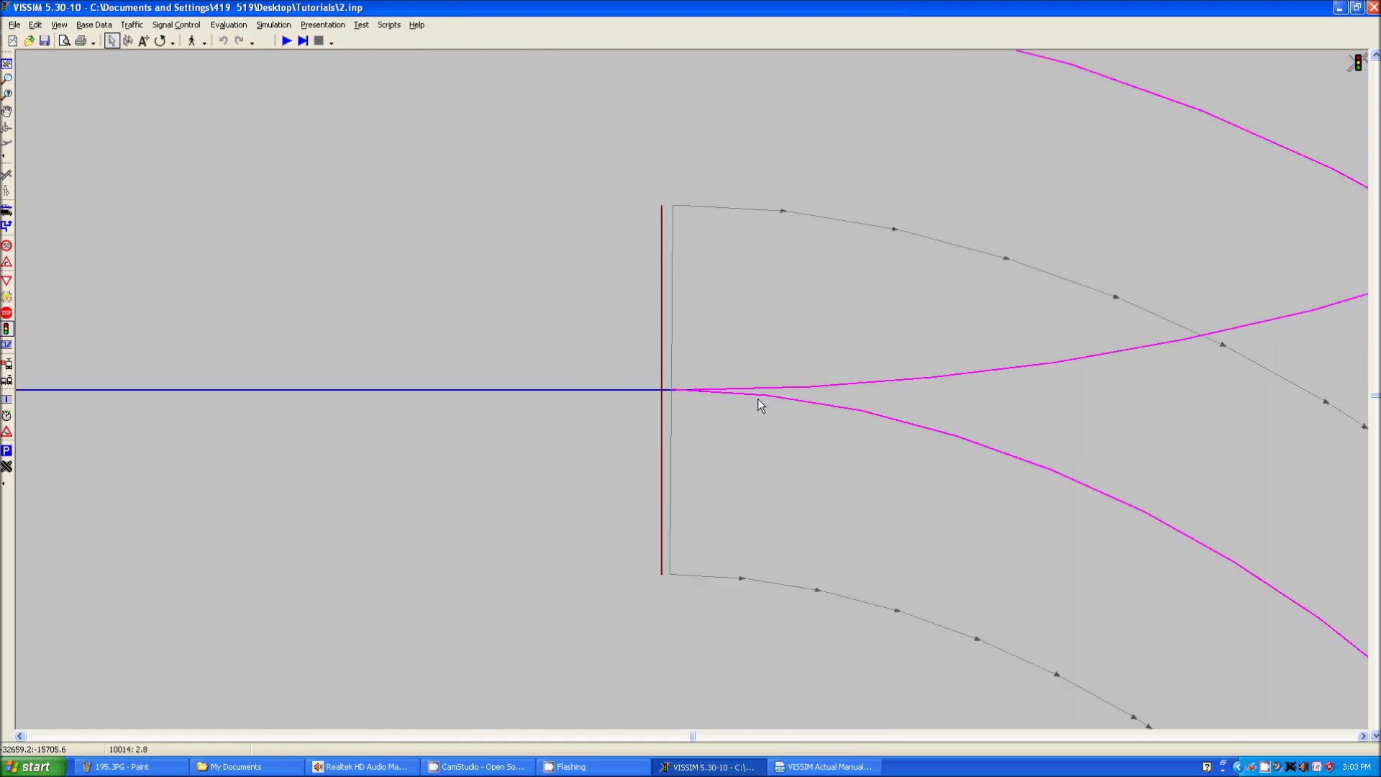
pyautogui.scroll(6, 688, 415)
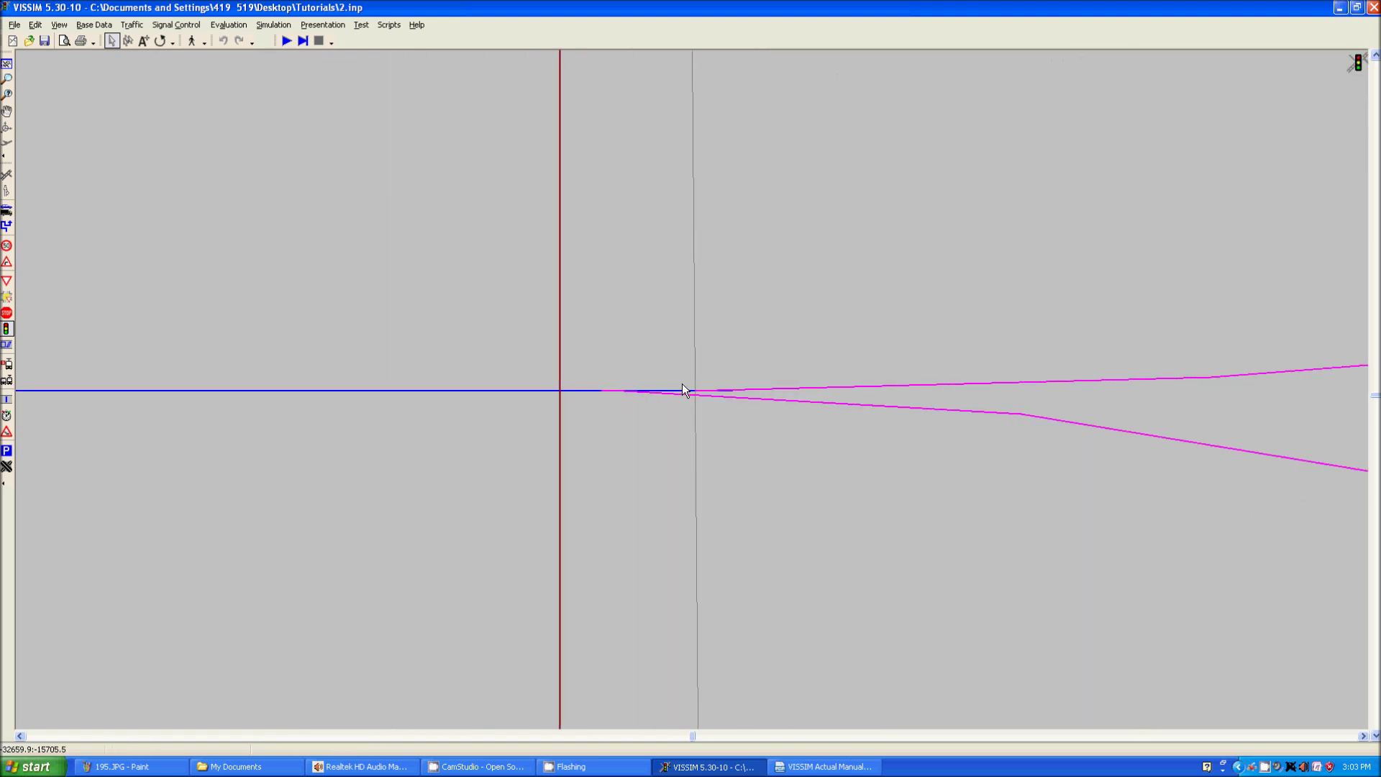
# - Switch to link and connector editing and compare where the right-turn and left-turn connectors begin on the lower approach link
pyautogui.click(9, 176)
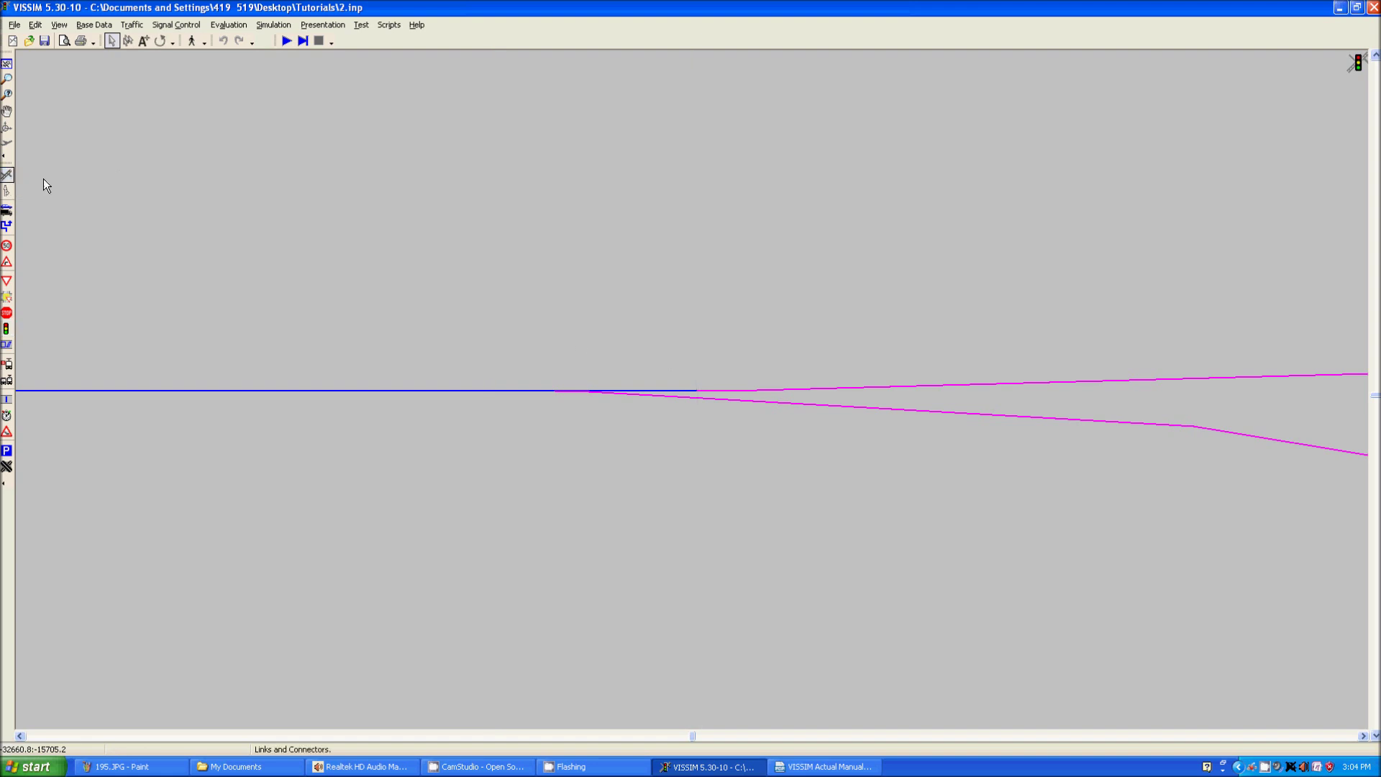
pyautogui.click(830, 349)
pyautogui.scroll(-7, 800, 403)
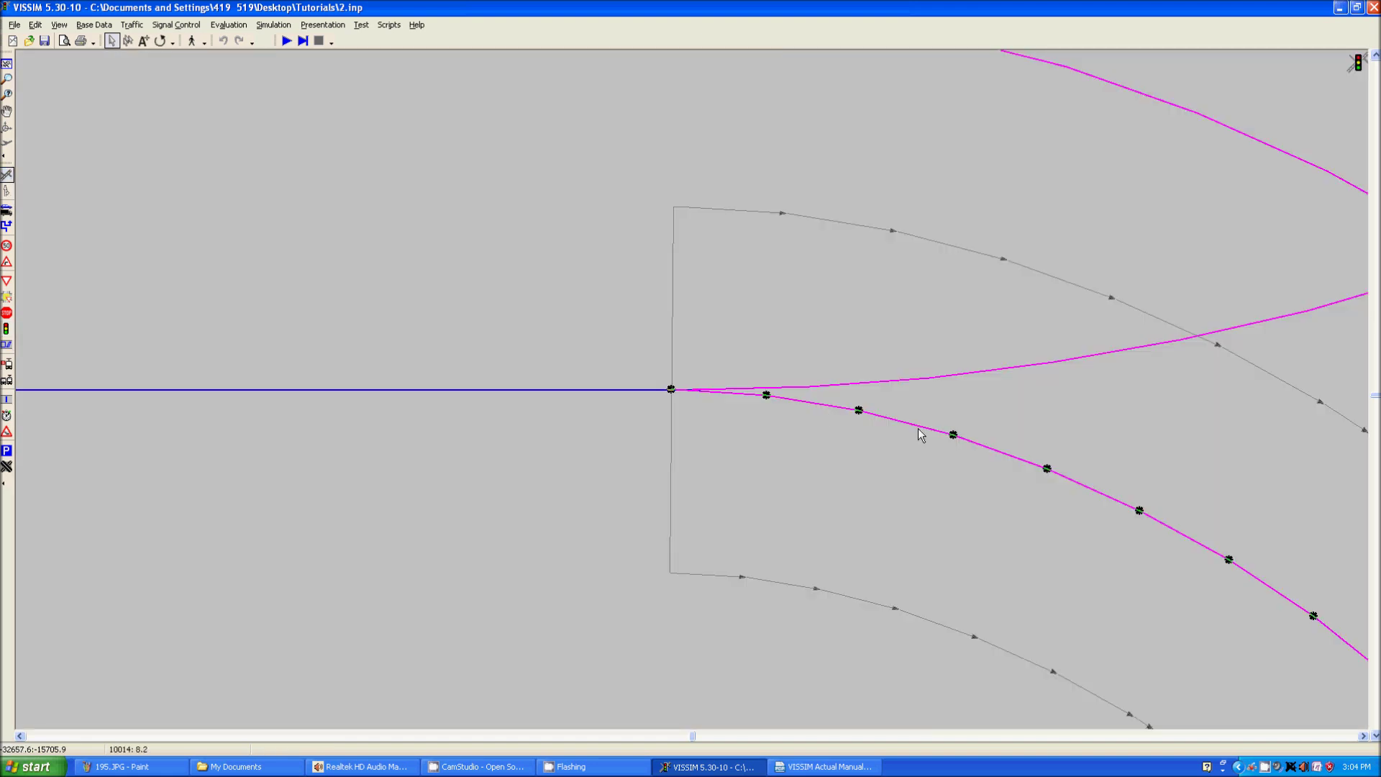
pyautogui.click(1160, 336)
pyautogui.scroll(7, 753, 407)
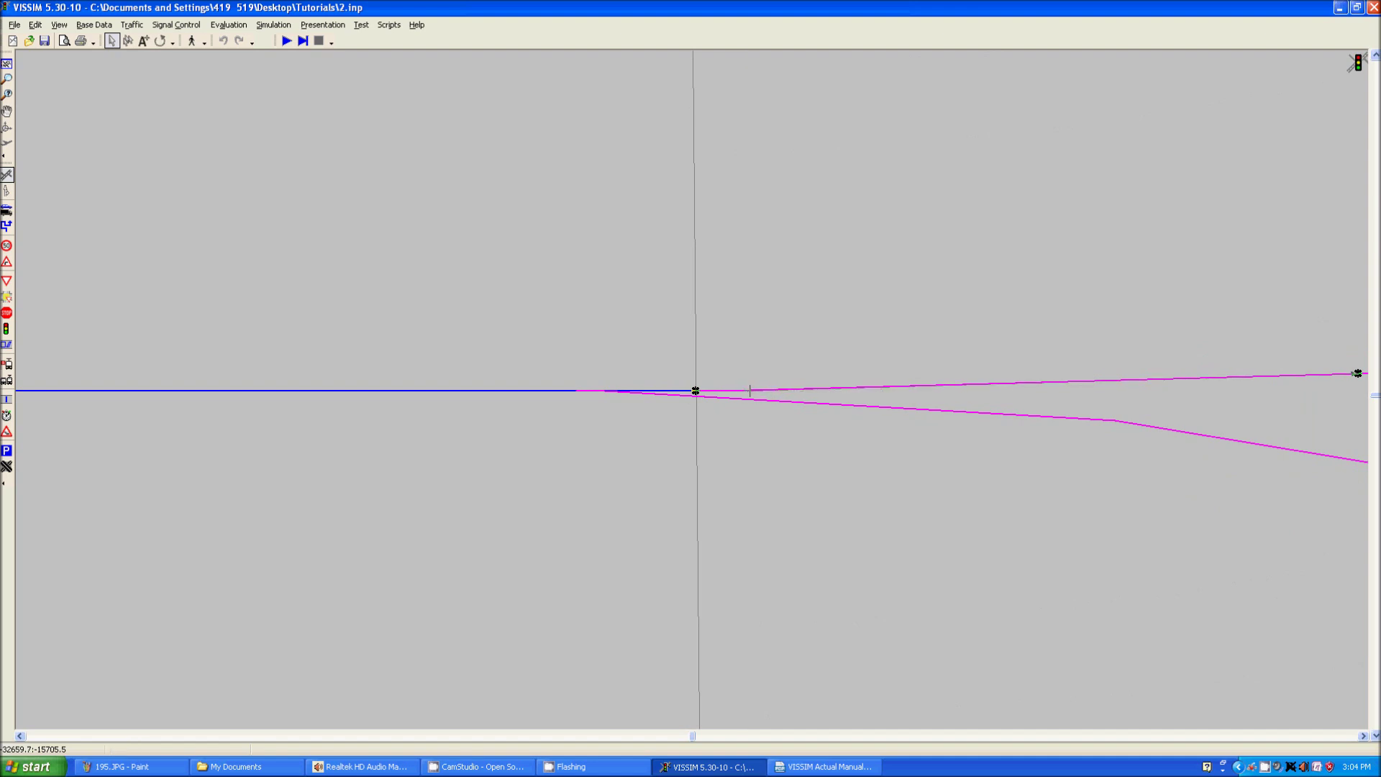
pyautogui.click(743, 391)
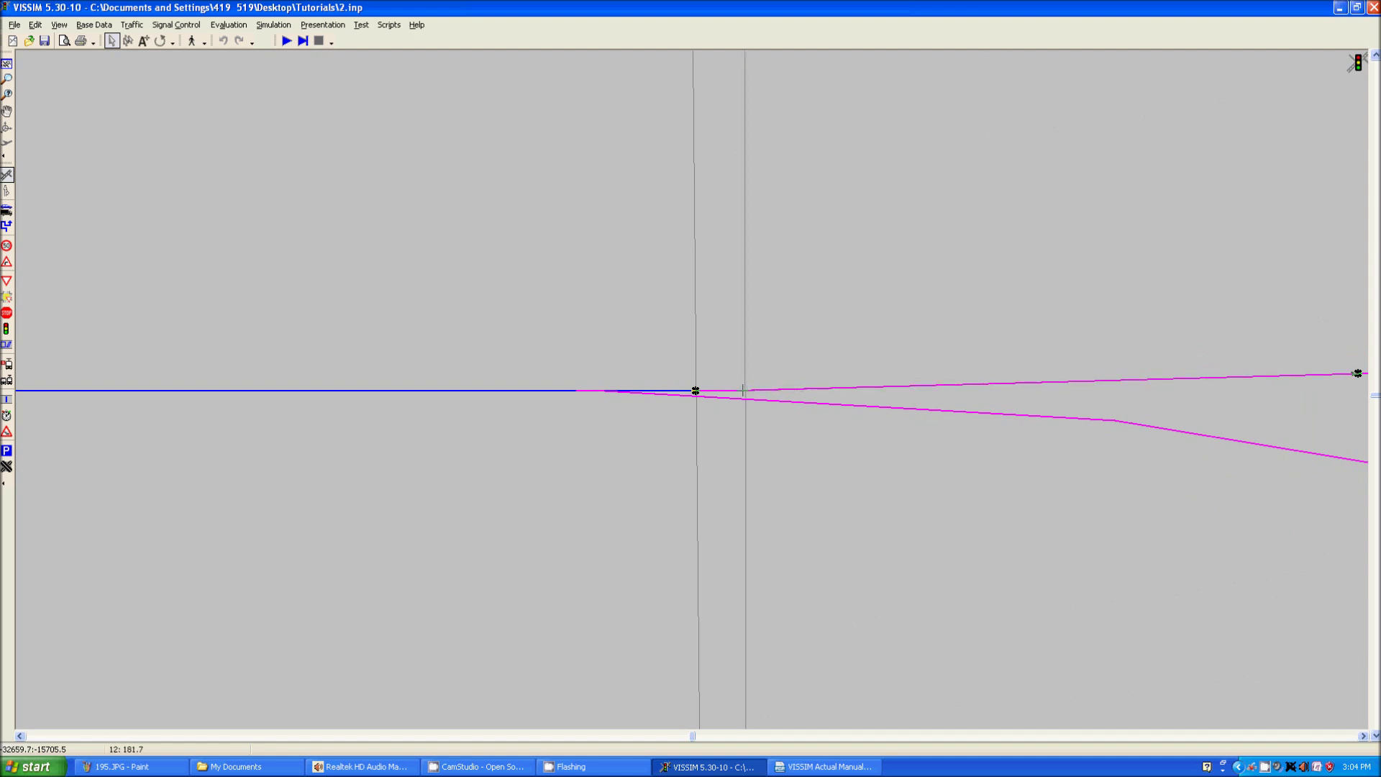
pyautogui.scroll(-2, 668, 416)
pyautogui.scroll(3, 663, 409)
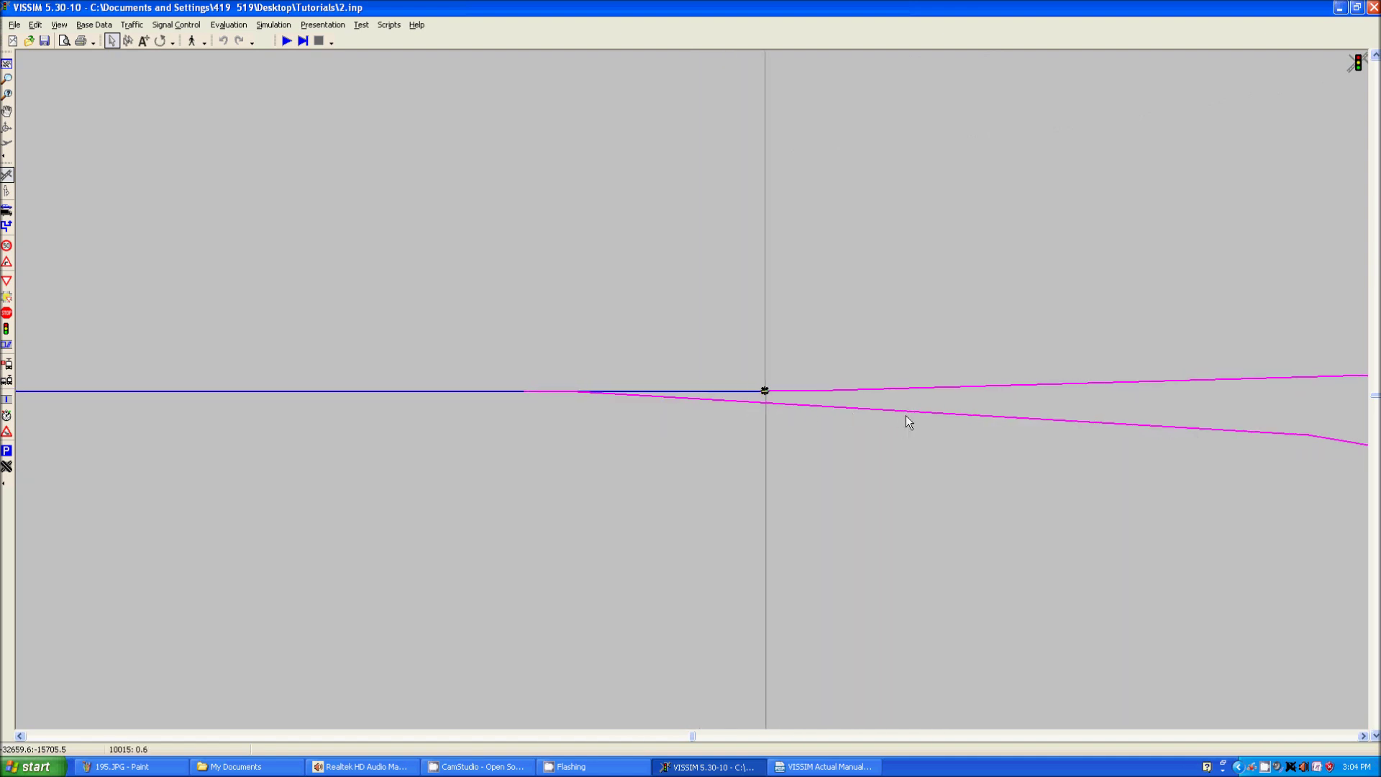
# - Reselect the right-turn connector and examine where it leaves the lower approach link
pyautogui.scroll(-1, 737, 432)
pyautogui.scroll(2, 723, 425)
pyautogui.scroll(-1, 796, 463)
pyautogui.moveTo(795, 463); pyautogui.dragTo(492, 243)
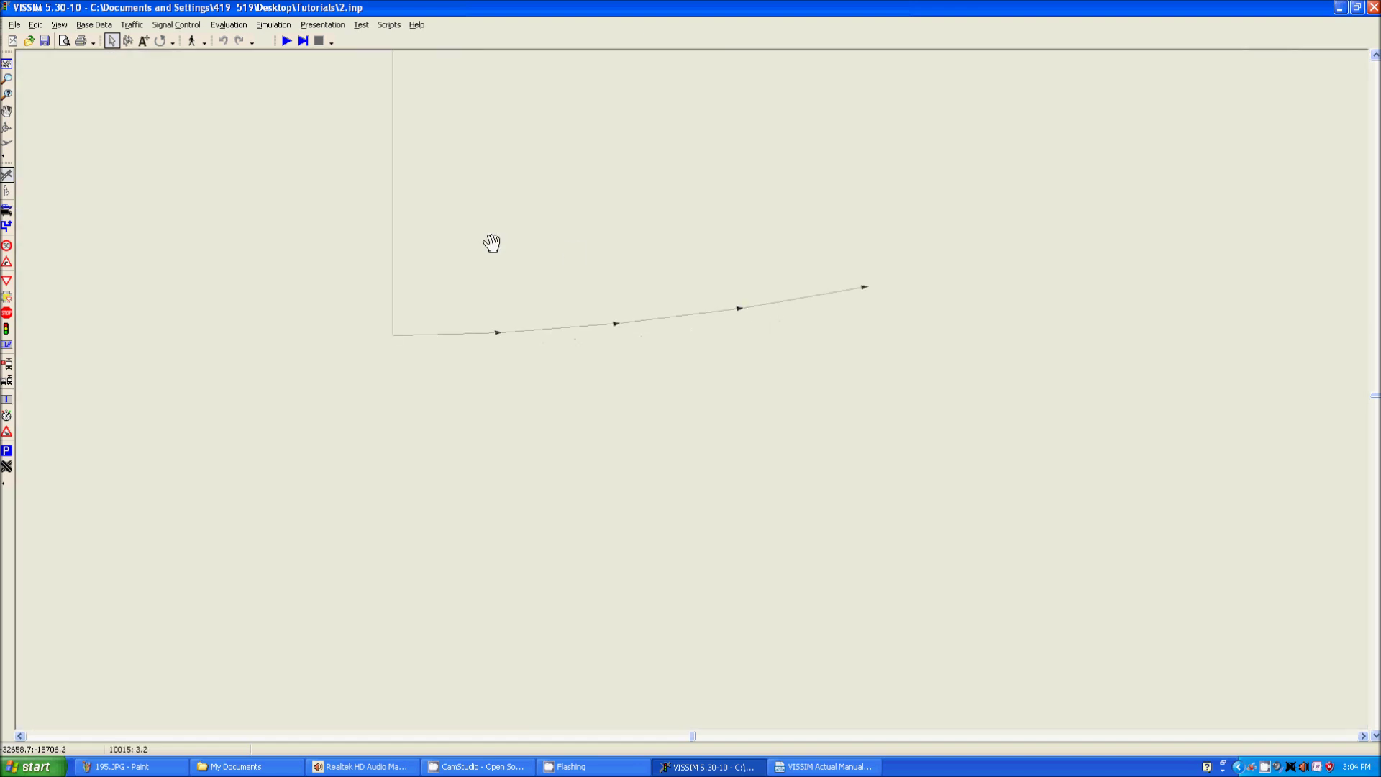
pyautogui.click(993, 415)
pyautogui.moveTo(662, 292); pyautogui.dragTo(1000, 444)
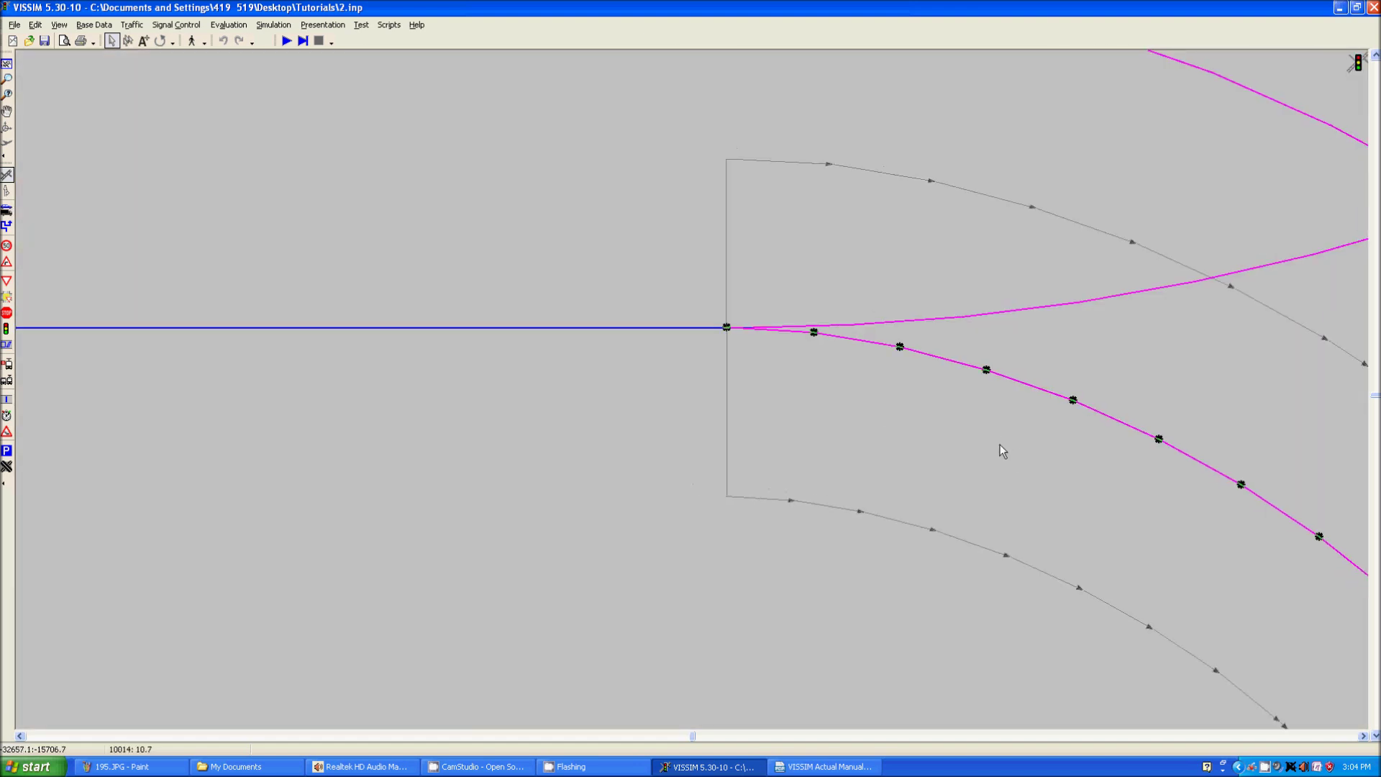
pyautogui.scroll(3, 719, 345)
pyautogui.moveTo(765, 273); pyautogui.dragTo(662, 395)
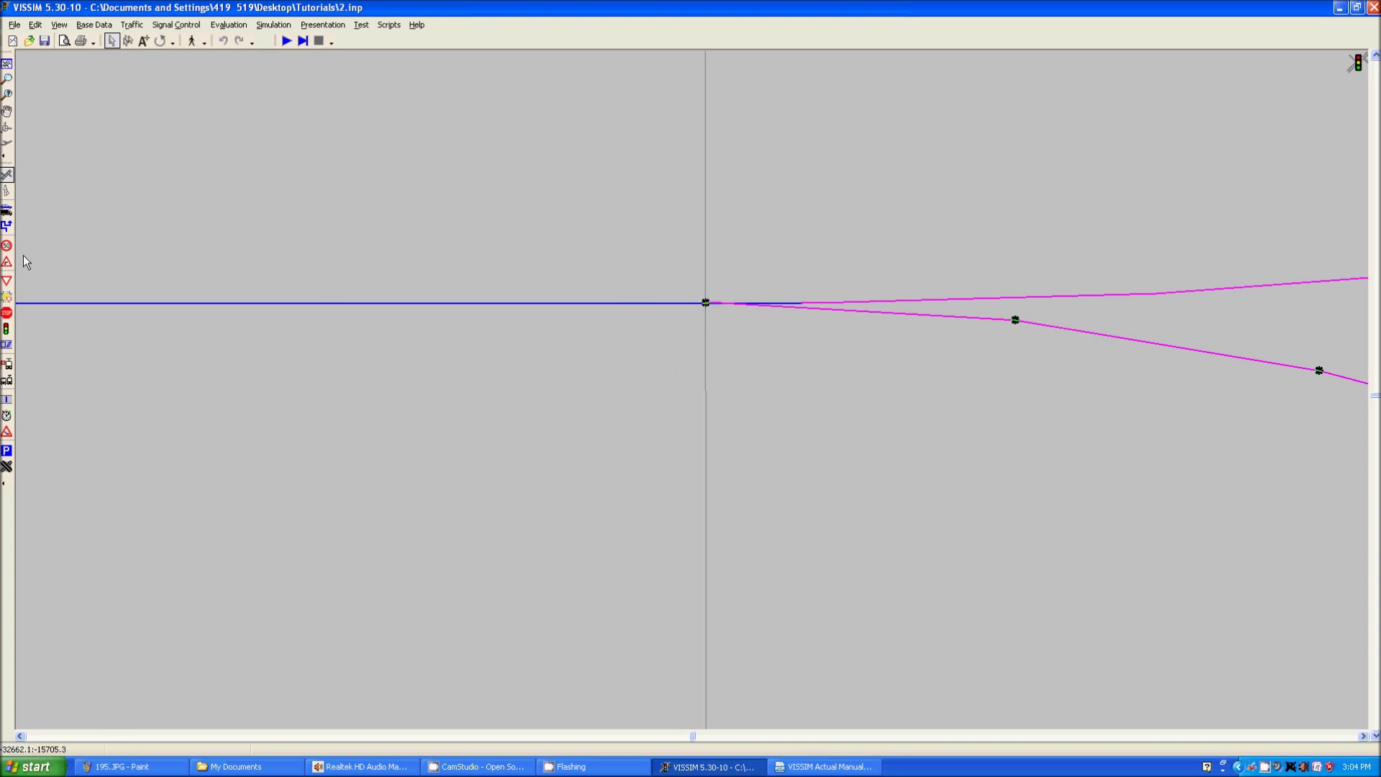
# - Return to signal head editing, move the lower approach's head between the right-turn connector's start and the link end, and compare it with the connectors
pyautogui.click(7, 329)
pyautogui.click(669, 207)
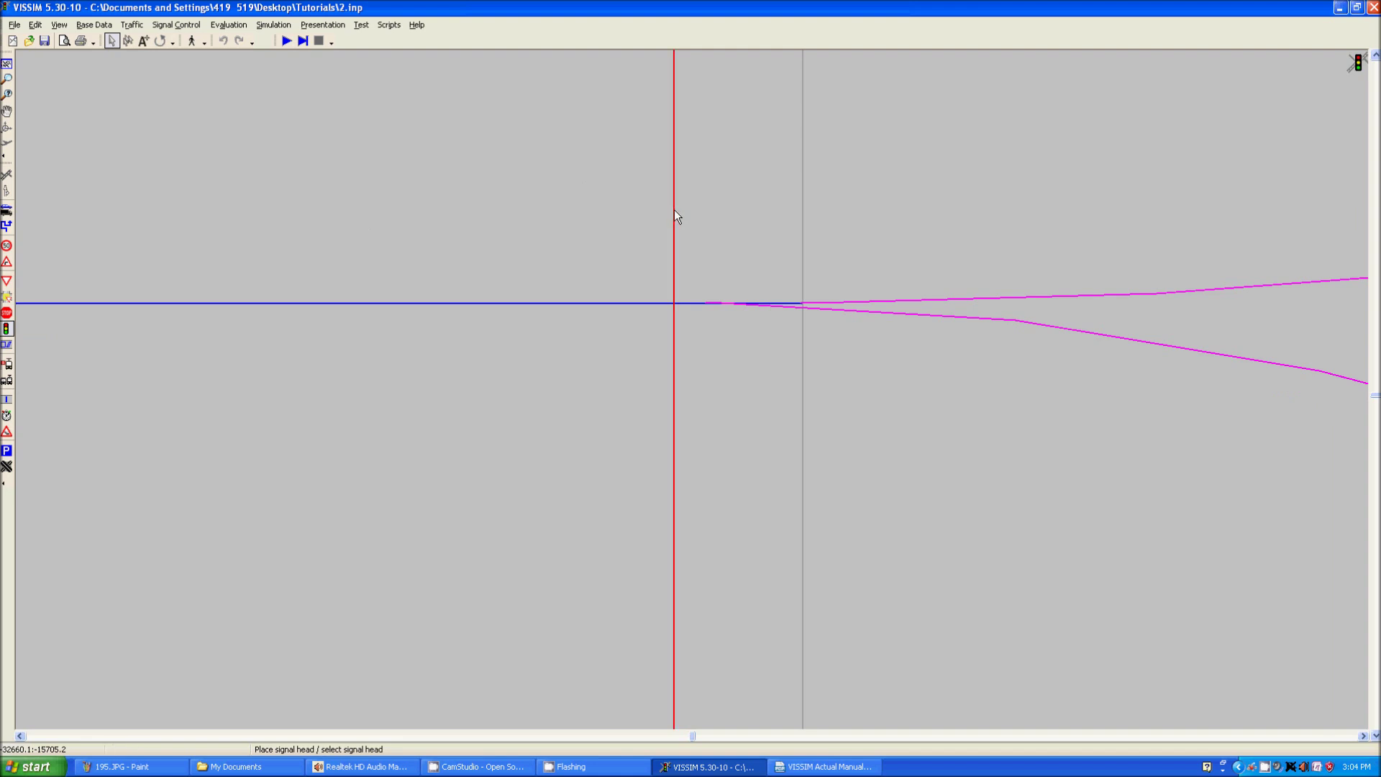
pyautogui.moveTo(674, 210); pyautogui.dragTo(783, 216)
pyautogui.scroll(-3, 683, 248)
pyautogui.scroll(-3, 681, 320)
pyautogui.scroll(3, 691, 348)
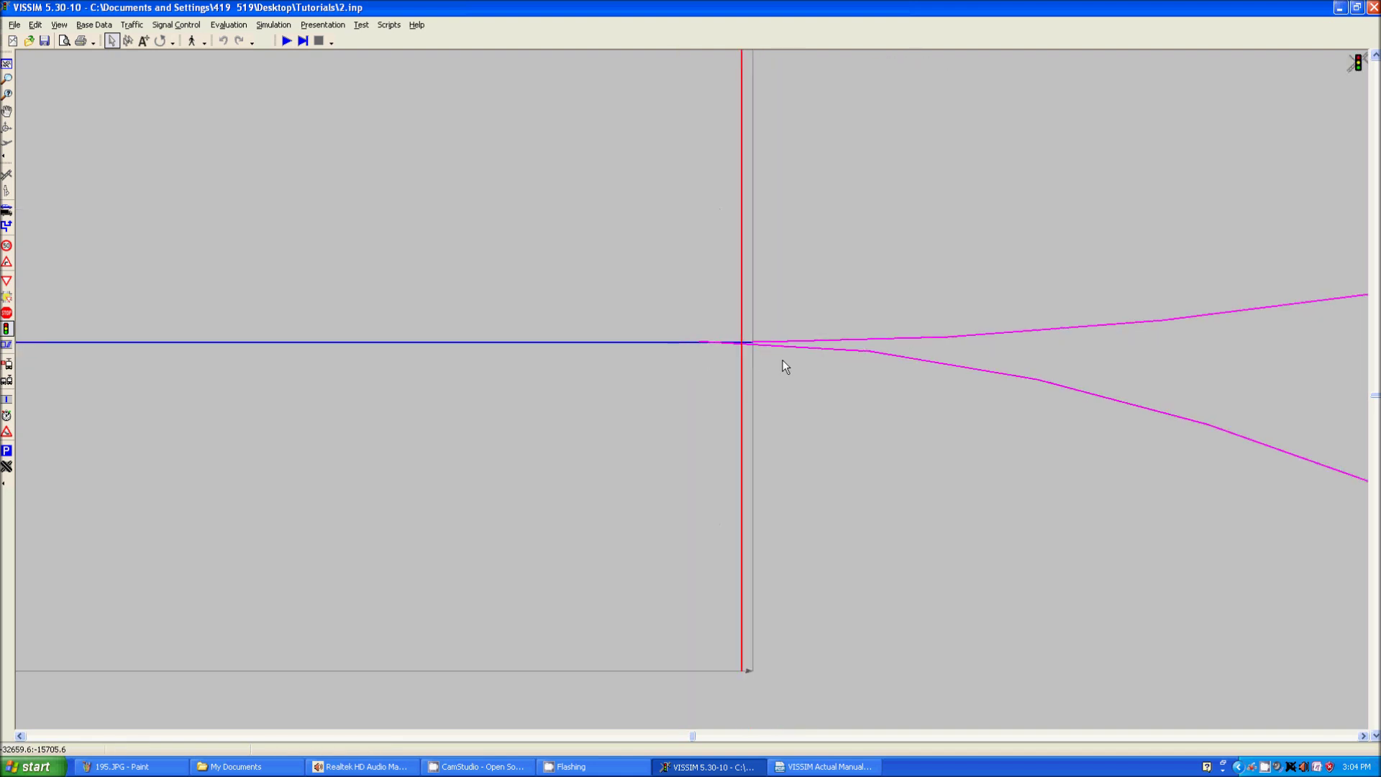
pyautogui.click(1033, 382)
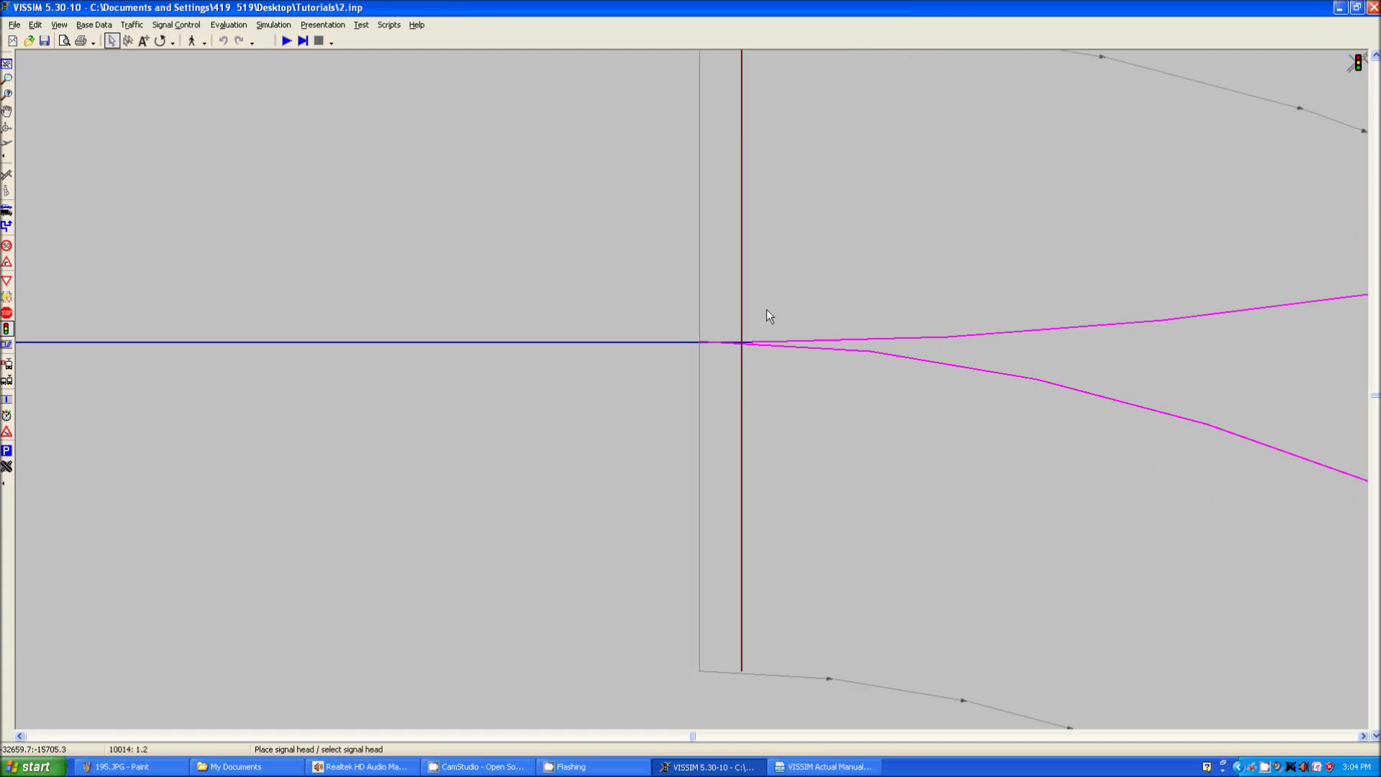
pyautogui.scroll(-4, 1246, 272)
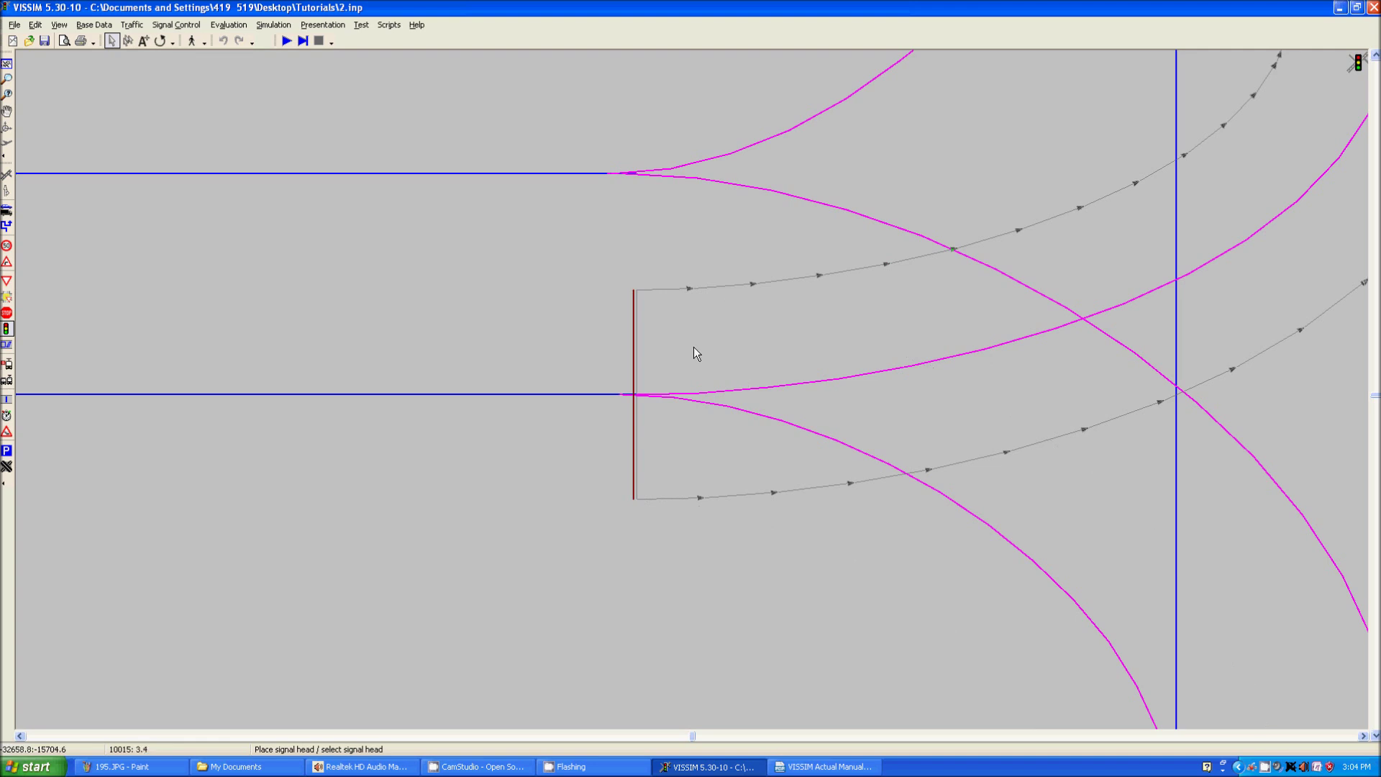
# - Save the model changes, run the simulation to watch how lower-approach vehicles respond to the repositioned signal head, and stop it
pyautogui.moveTo(455, 520); pyautogui.dragTo(572, 476)
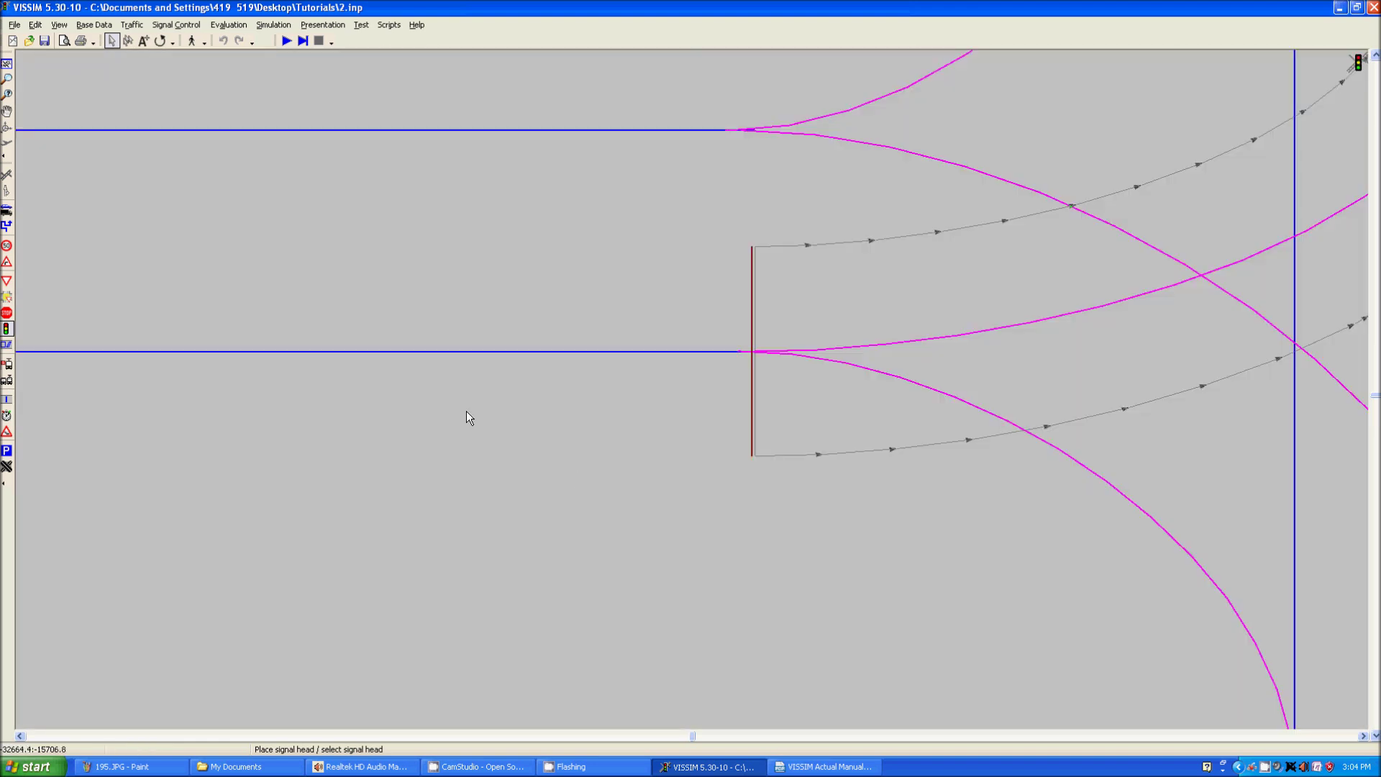
pyautogui.click(286, 41)
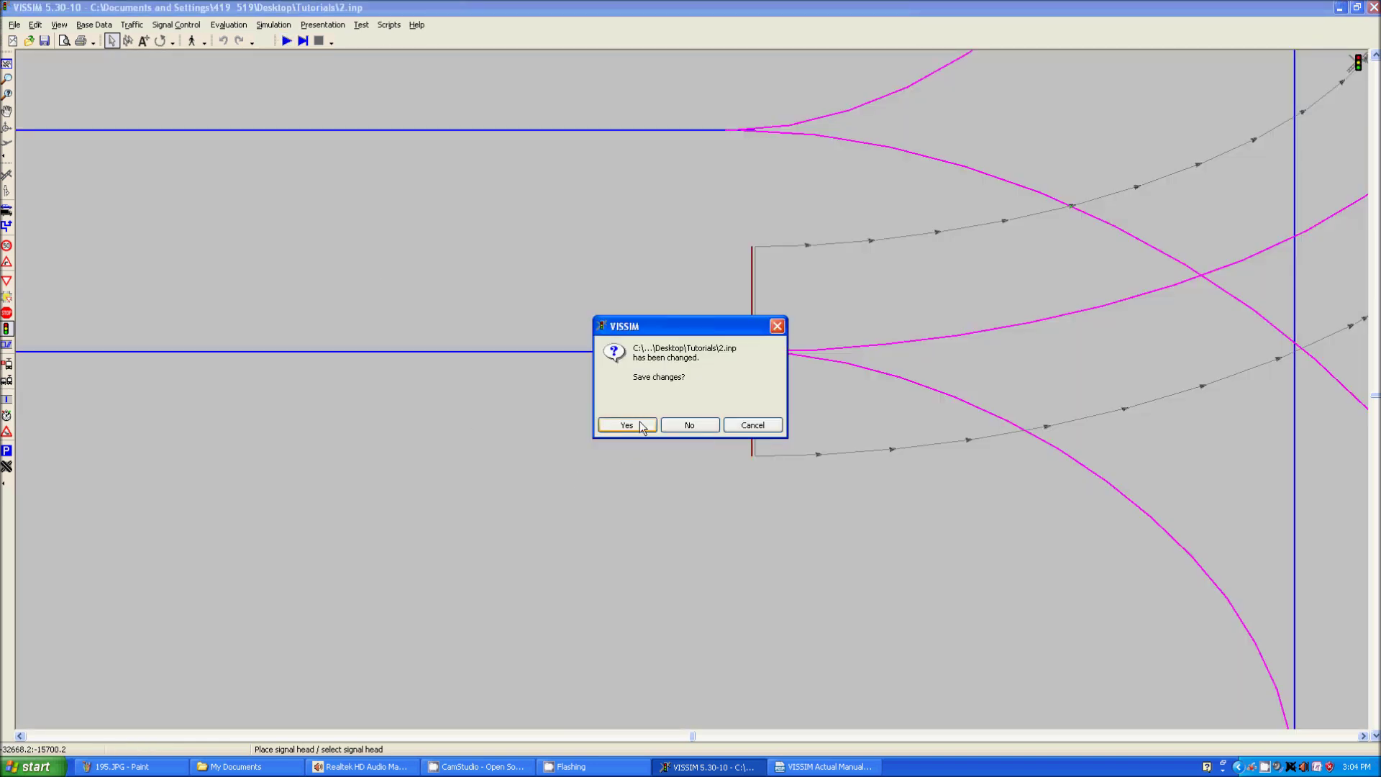
pyautogui.click(643, 425)
pyautogui.scroll(-5, 649, 523)
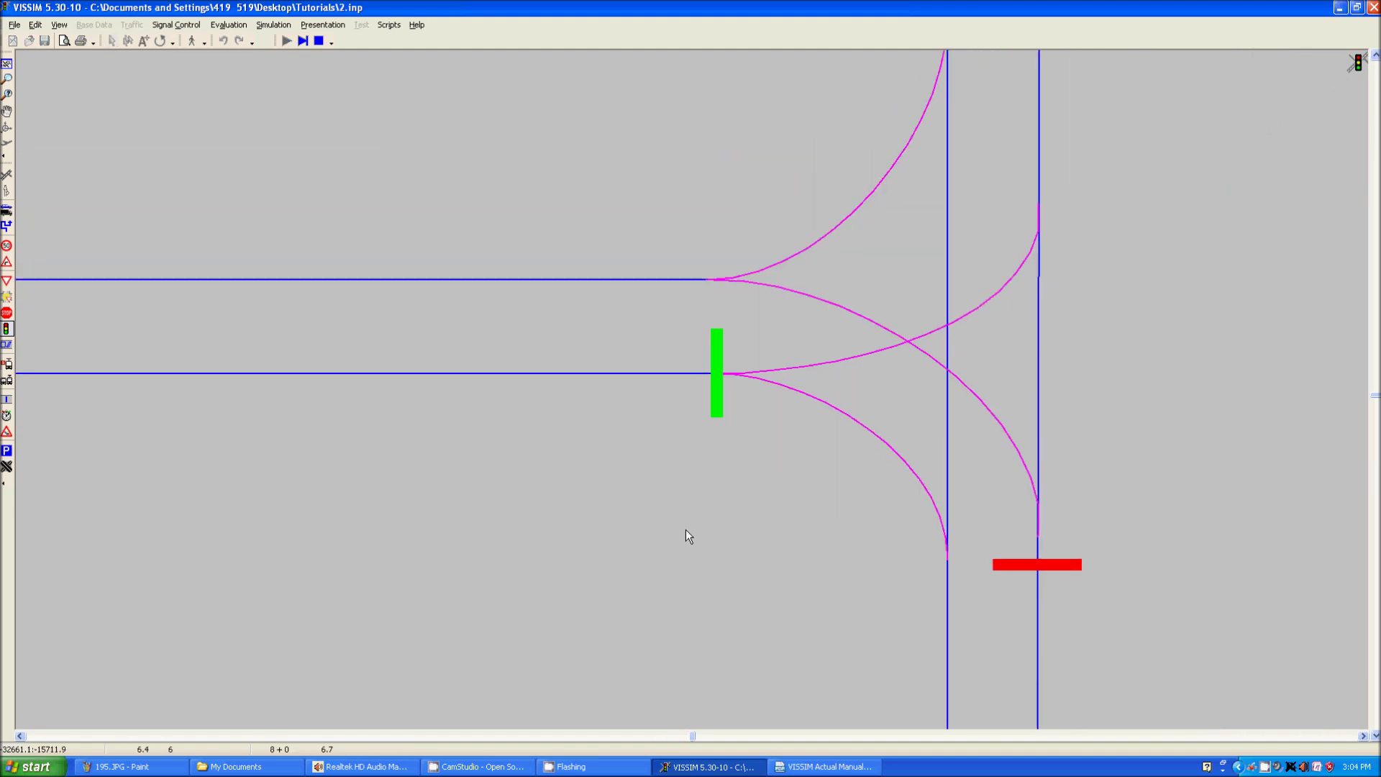
pyautogui.moveTo(718, 528); pyautogui.dragTo(662, 512)
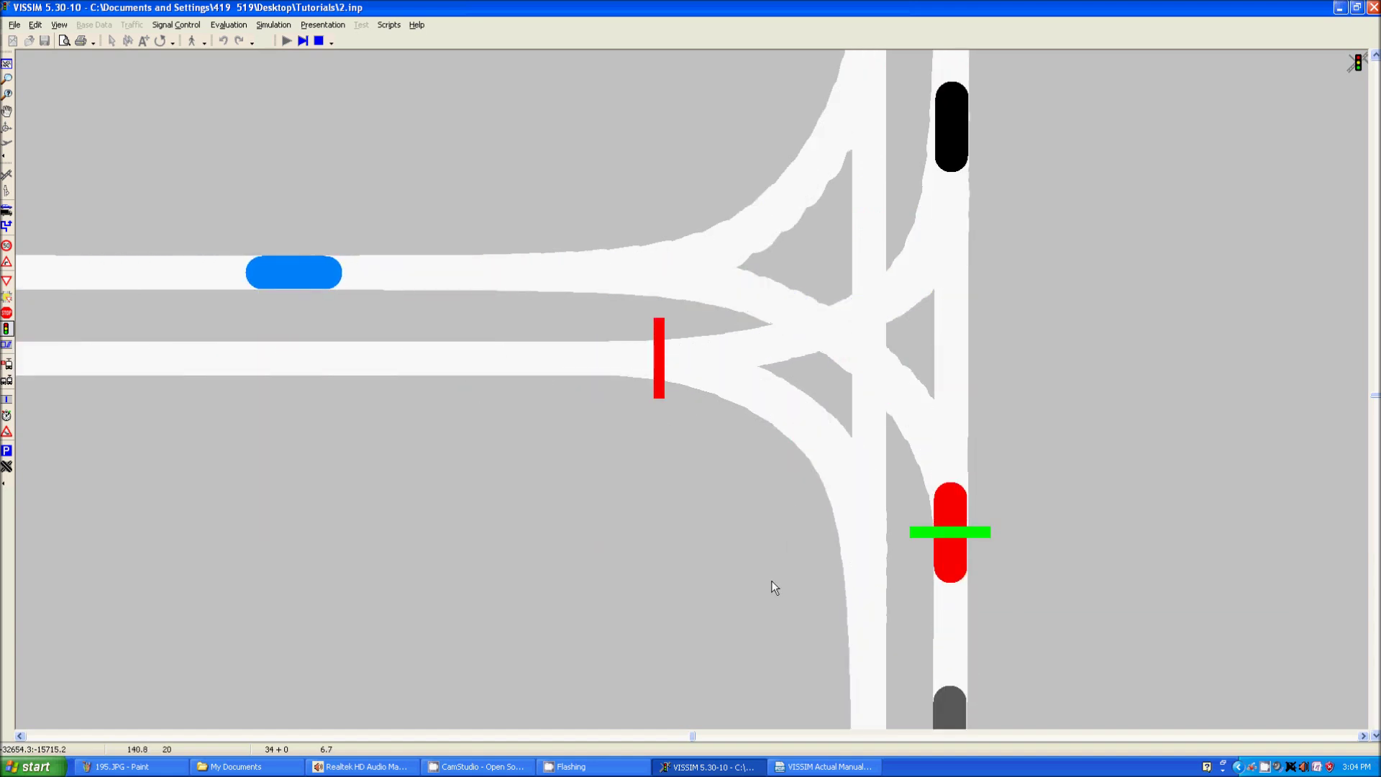
pyautogui.click(318, 41)
# - Place a stop sign on the lower approach's right-turn connector, about 0.198 ft past the connector's start
pyautogui.scroll(5, 618, 466)
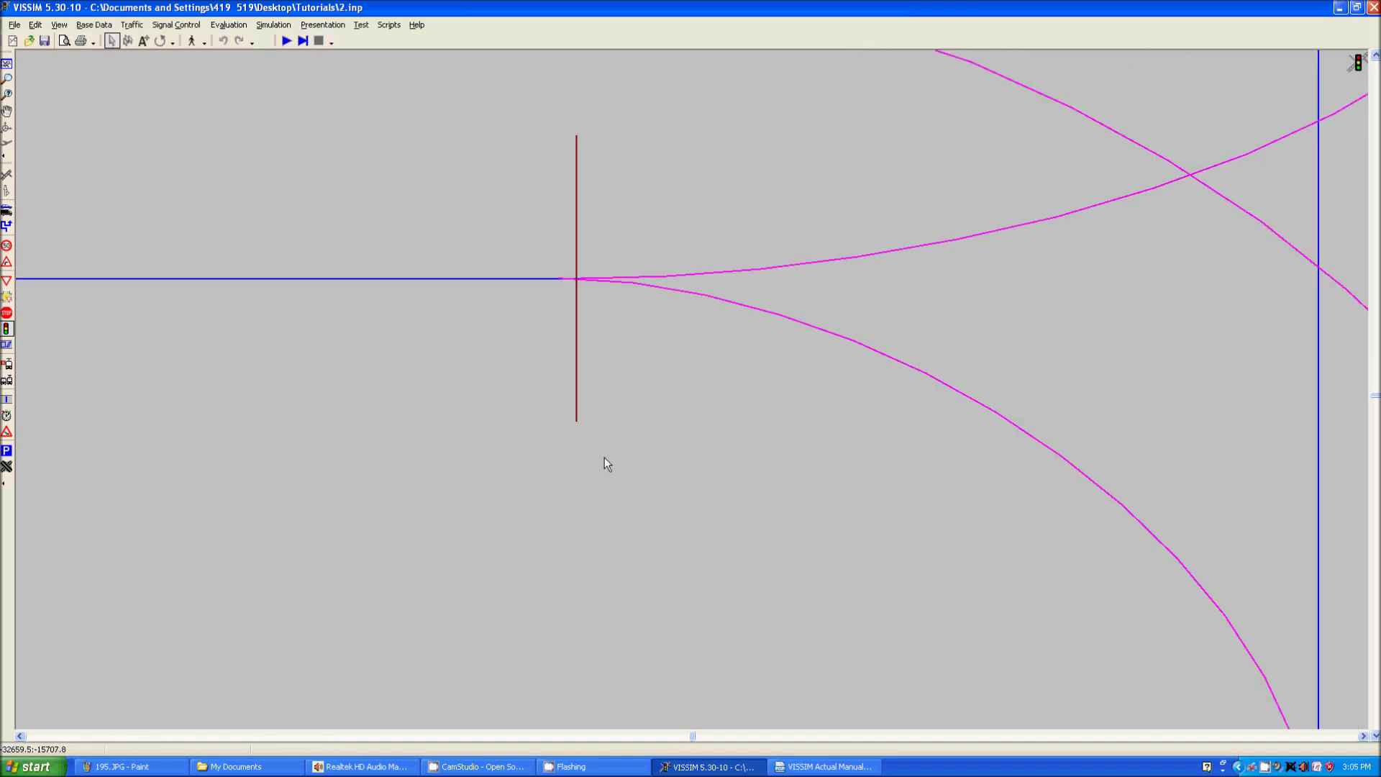
pyautogui.moveTo(554, 424); pyautogui.dragTo(574, 475)
pyautogui.scroll(3, 645, 472)
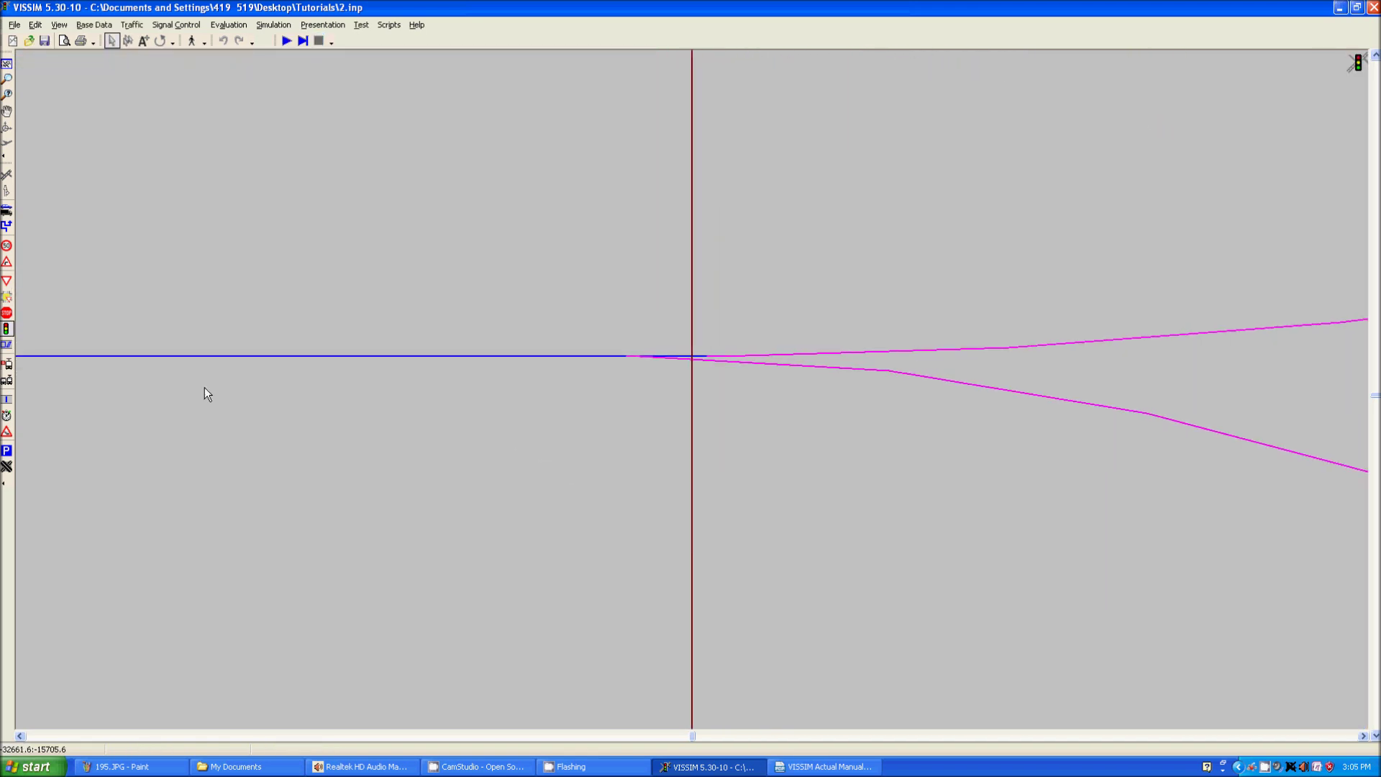
pyautogui.click(6, 314)
pyautogui.scroll(-2, 611, 472)
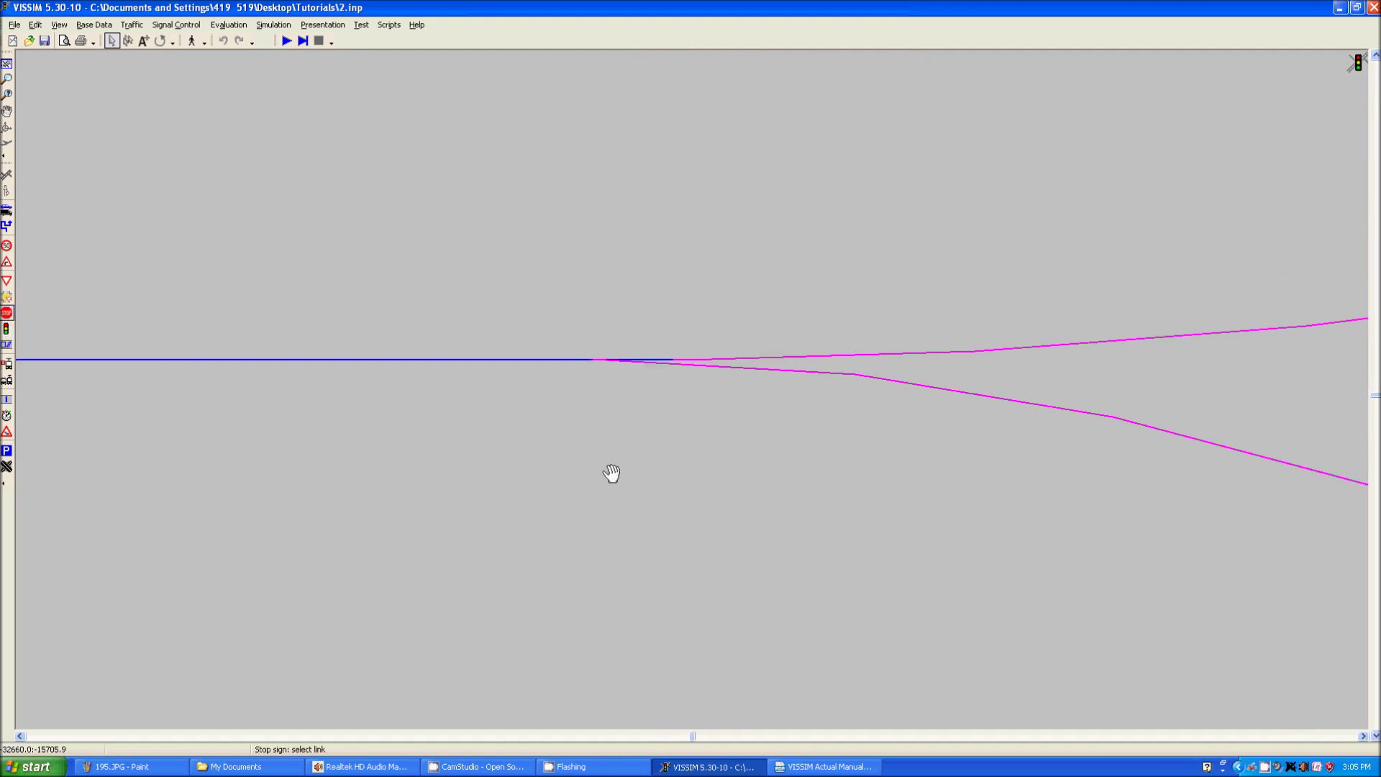
pyautogui.scroll(2, 668, 456)
pyautogui.moveTo(656, 391); pyautogui.dragTo(632, 438)
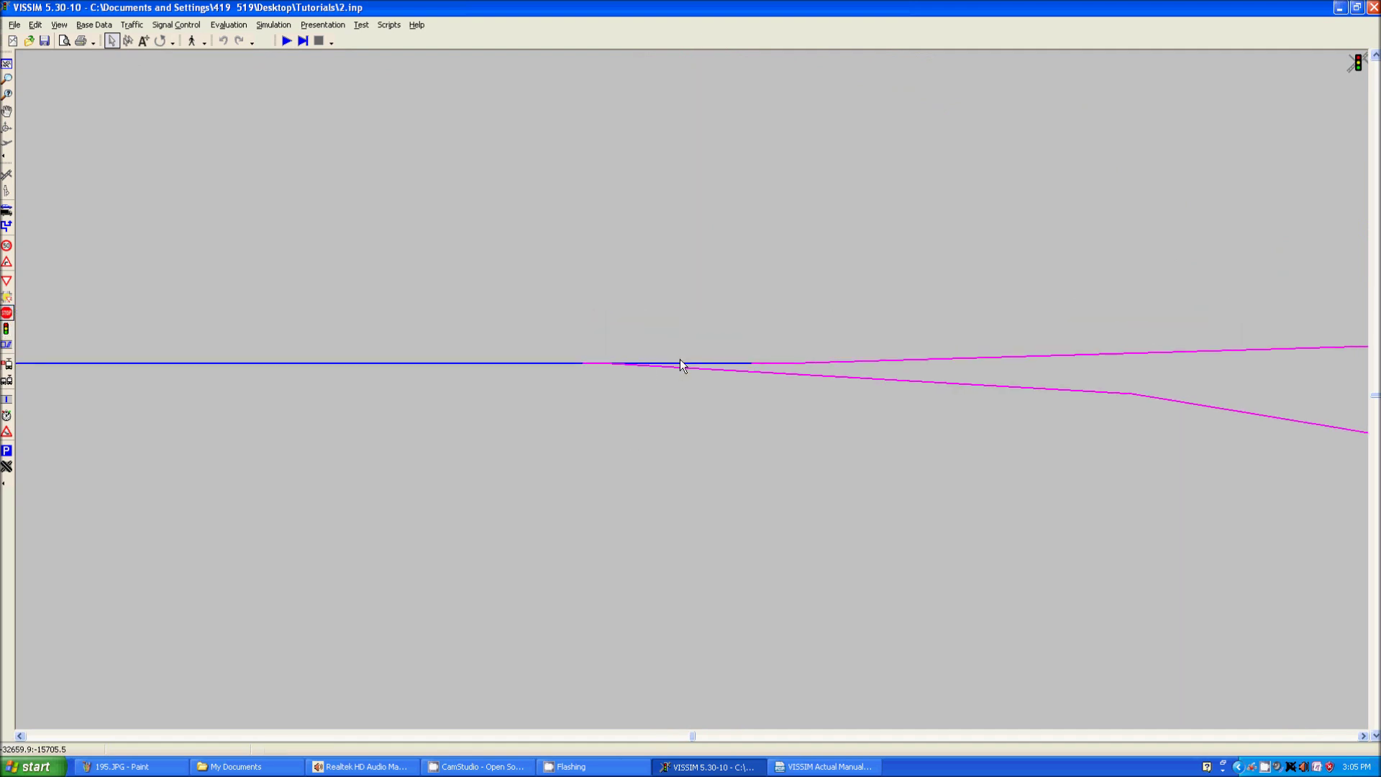
pyautogui.scroll(5, 672, 431)
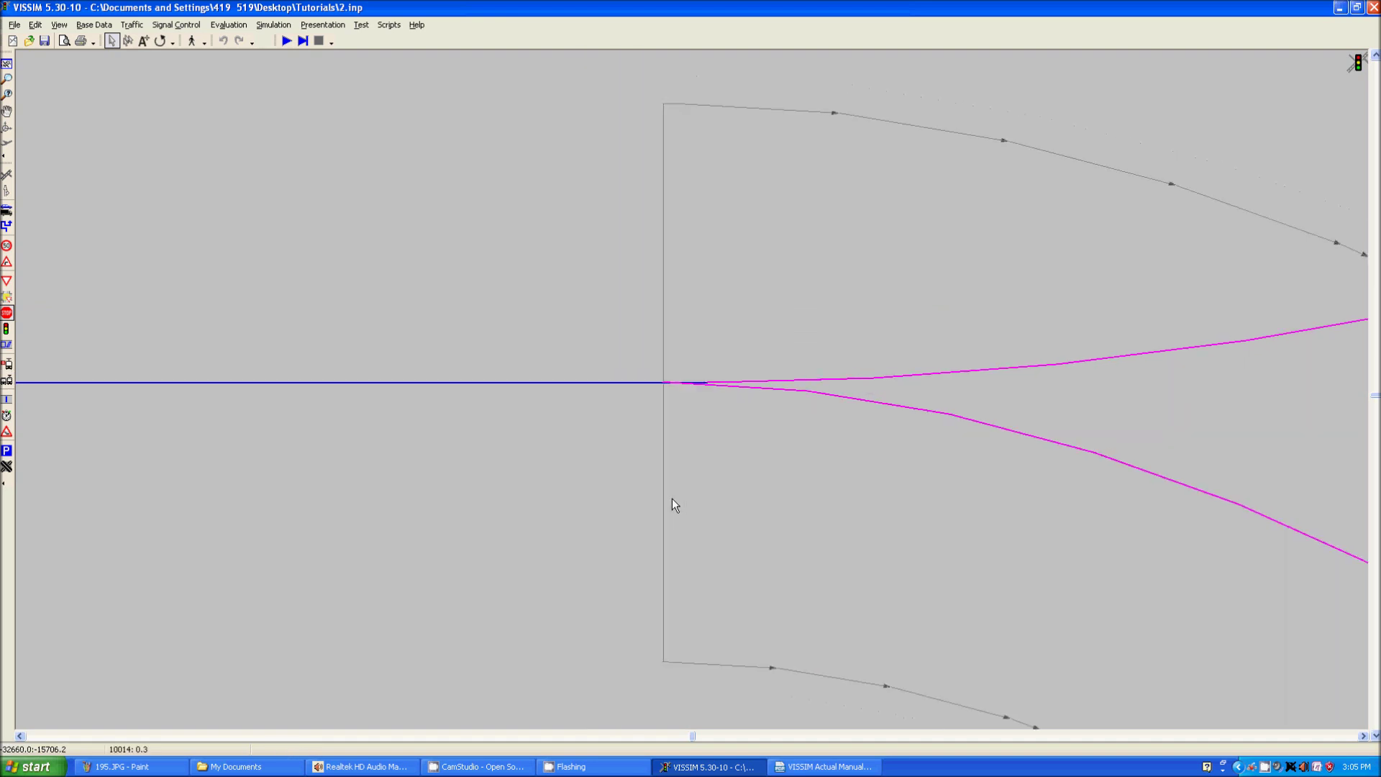
pyautogui.scroll(5, 784, 506)
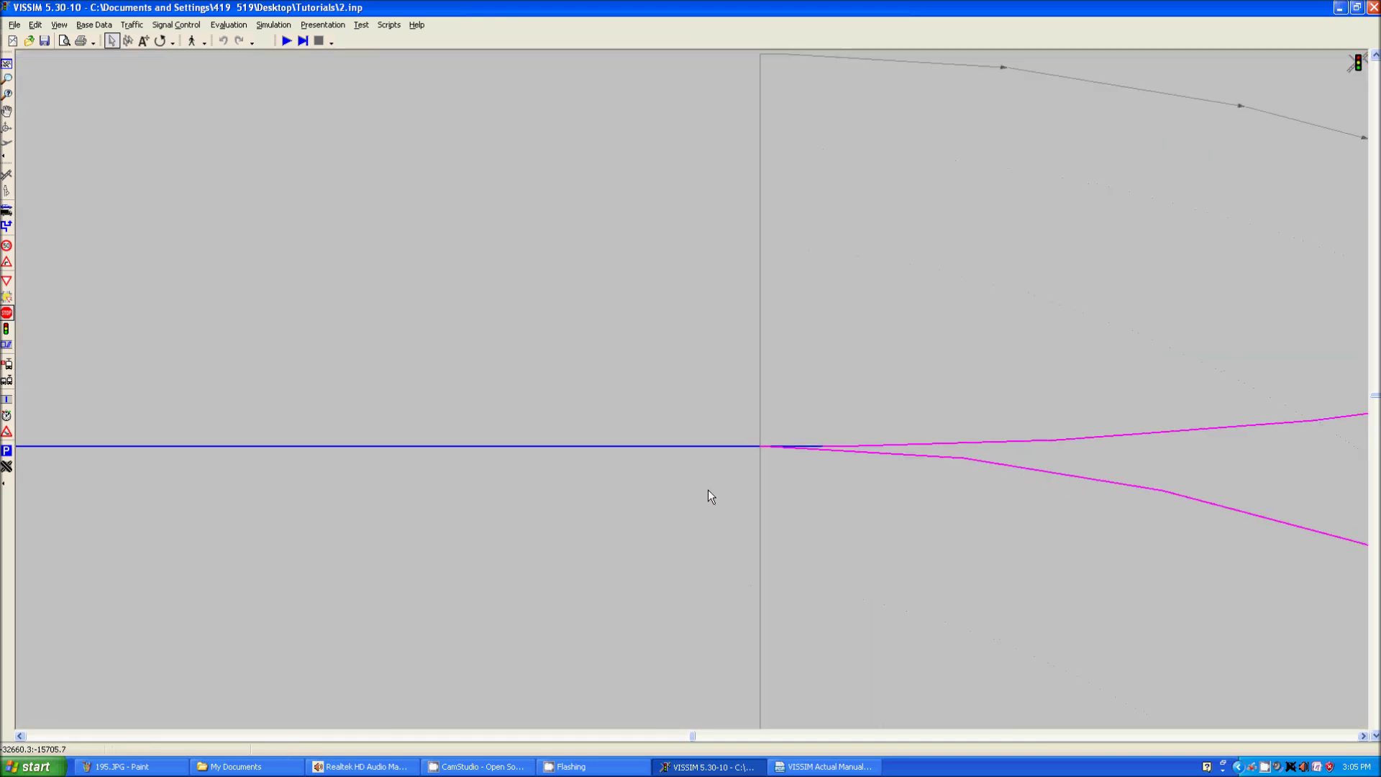
pyautogui.scroll(3, 707, 489)
pyautogui.moveTo(852, 524); pyautogui.dragTo(649, 397)
pyautogui.scroll(3, 623, 410)
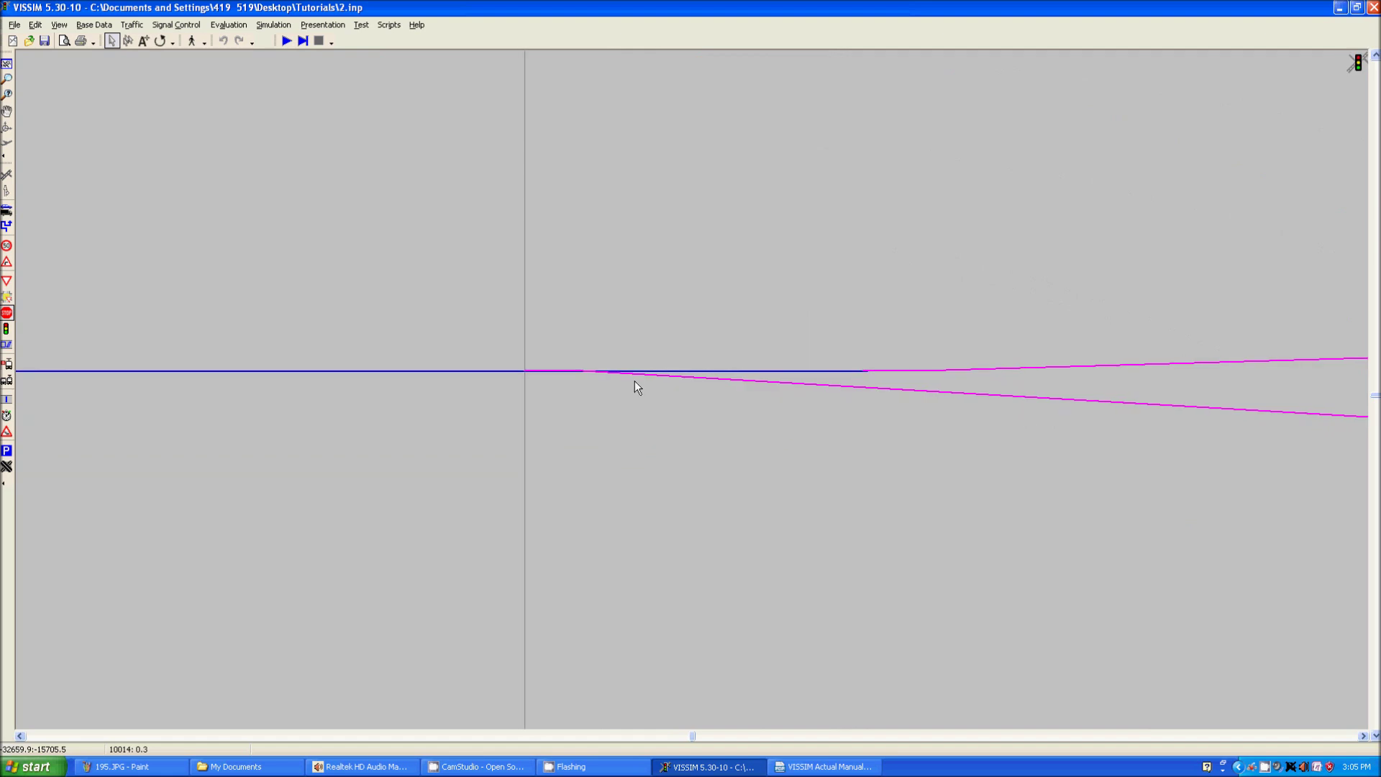
pyautogui.click(594, 380)
pyautogui.rightClick(594, 381)
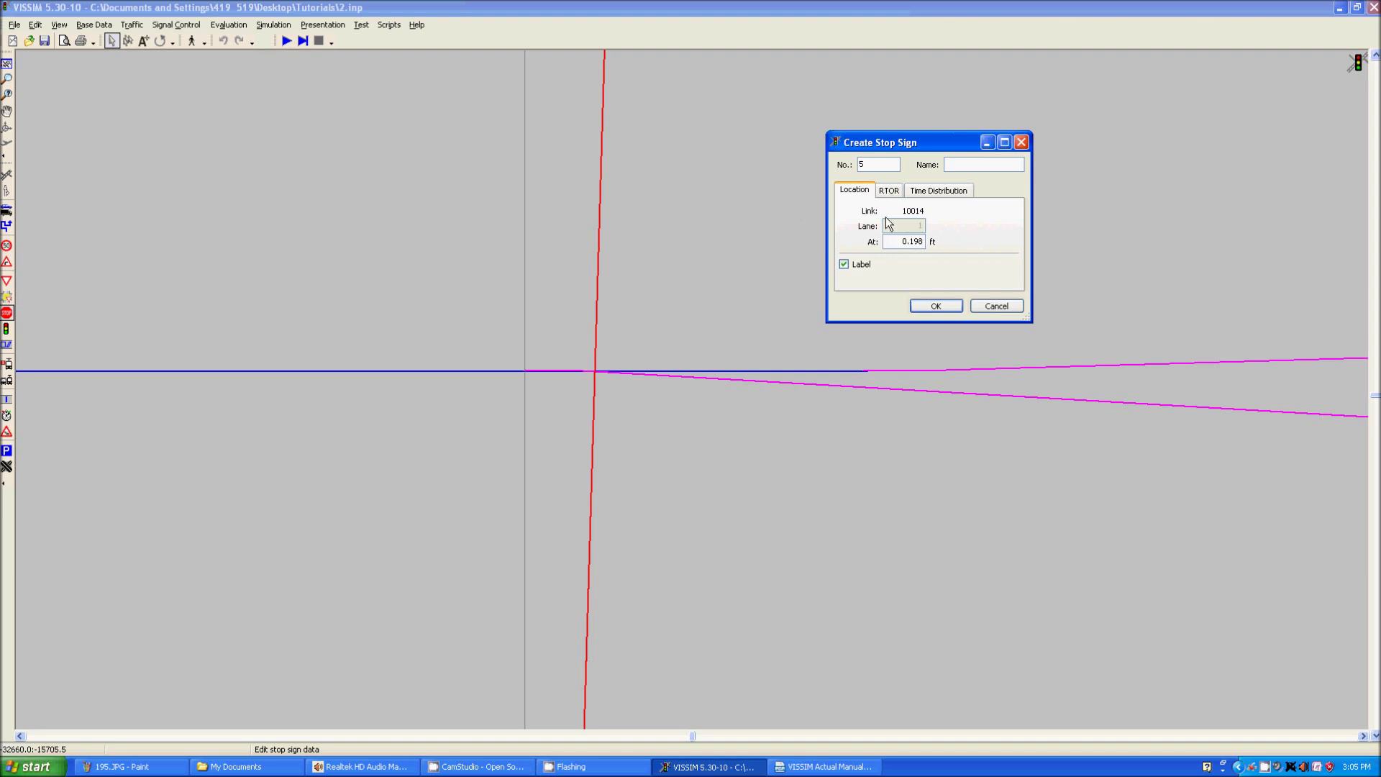
# - Make the stop sign apply only on red under signal controller 1, choose its signal group, and create the sign
pyautogui.click(889, 190)
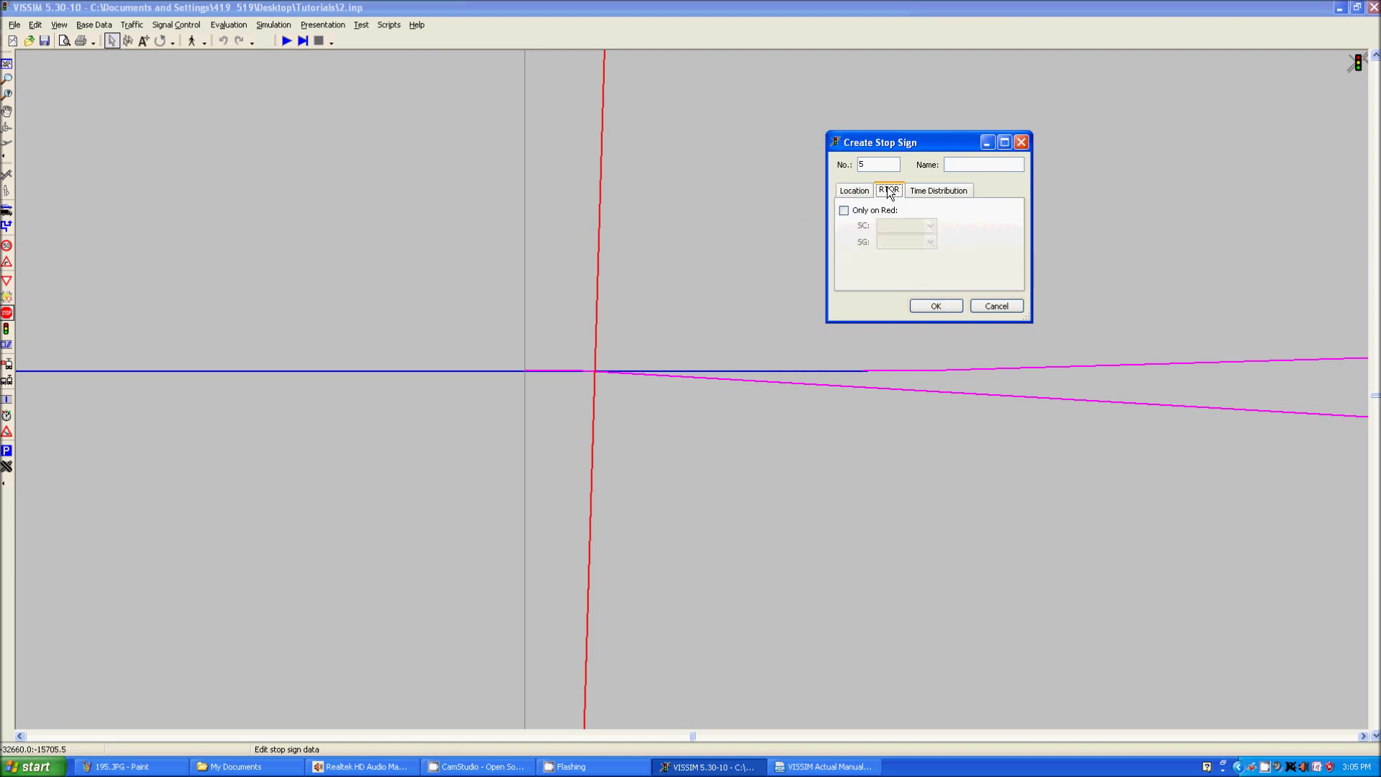
pyautogui.click(844, 211)
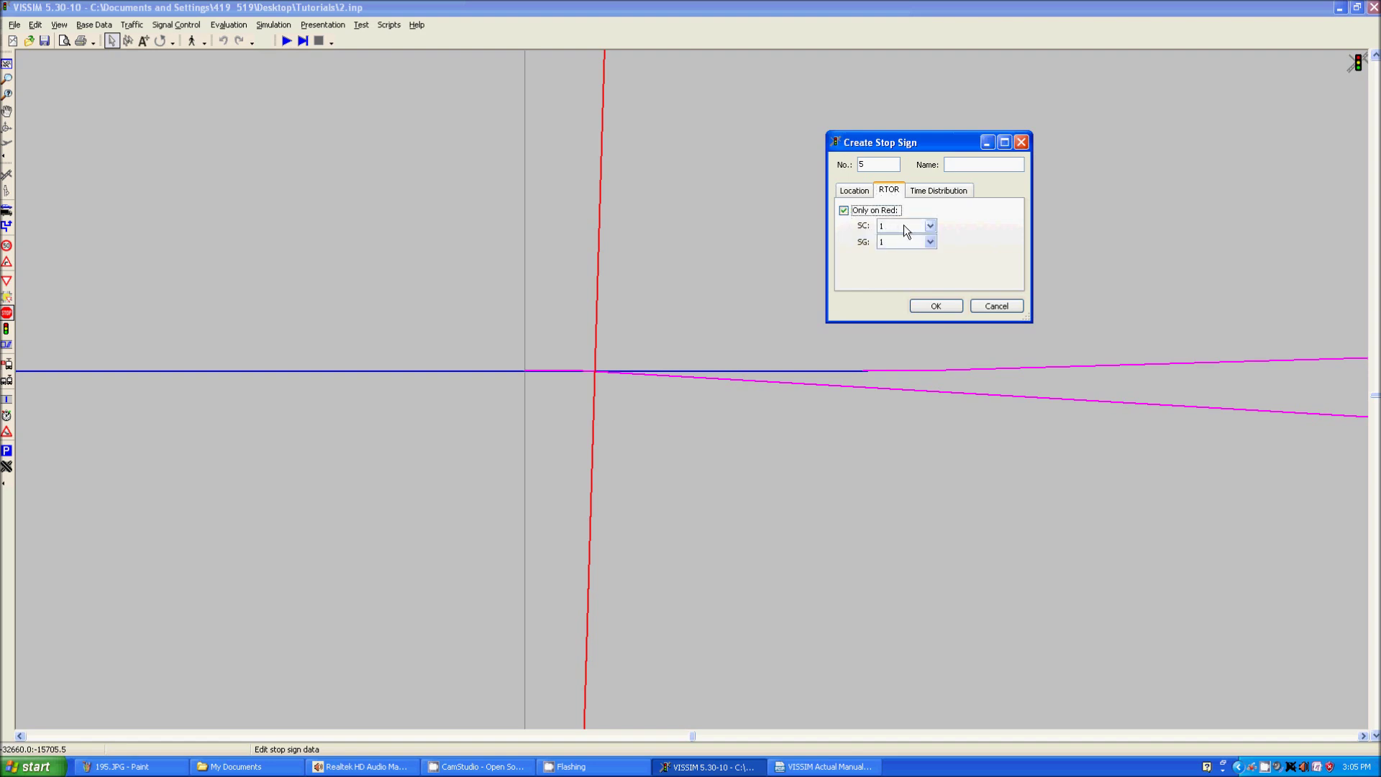
pyautogui.click(930, 242)
pyautogui.click(910, 265)
pyautogui.scroll(-3, 920, 392)
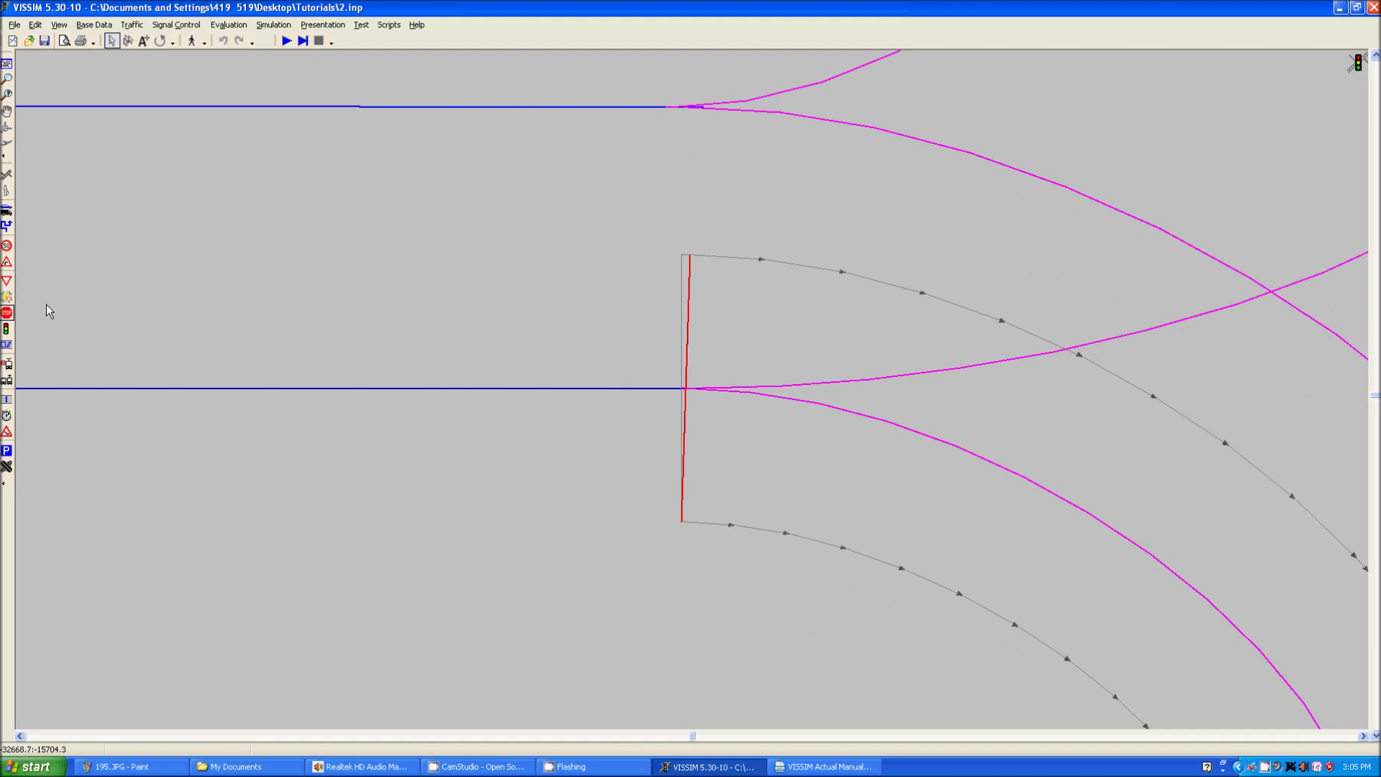
# - Switch between signal head and stop sign editing to compare the two objects' positions on the lower approach
pyautogui.click(7, 327)
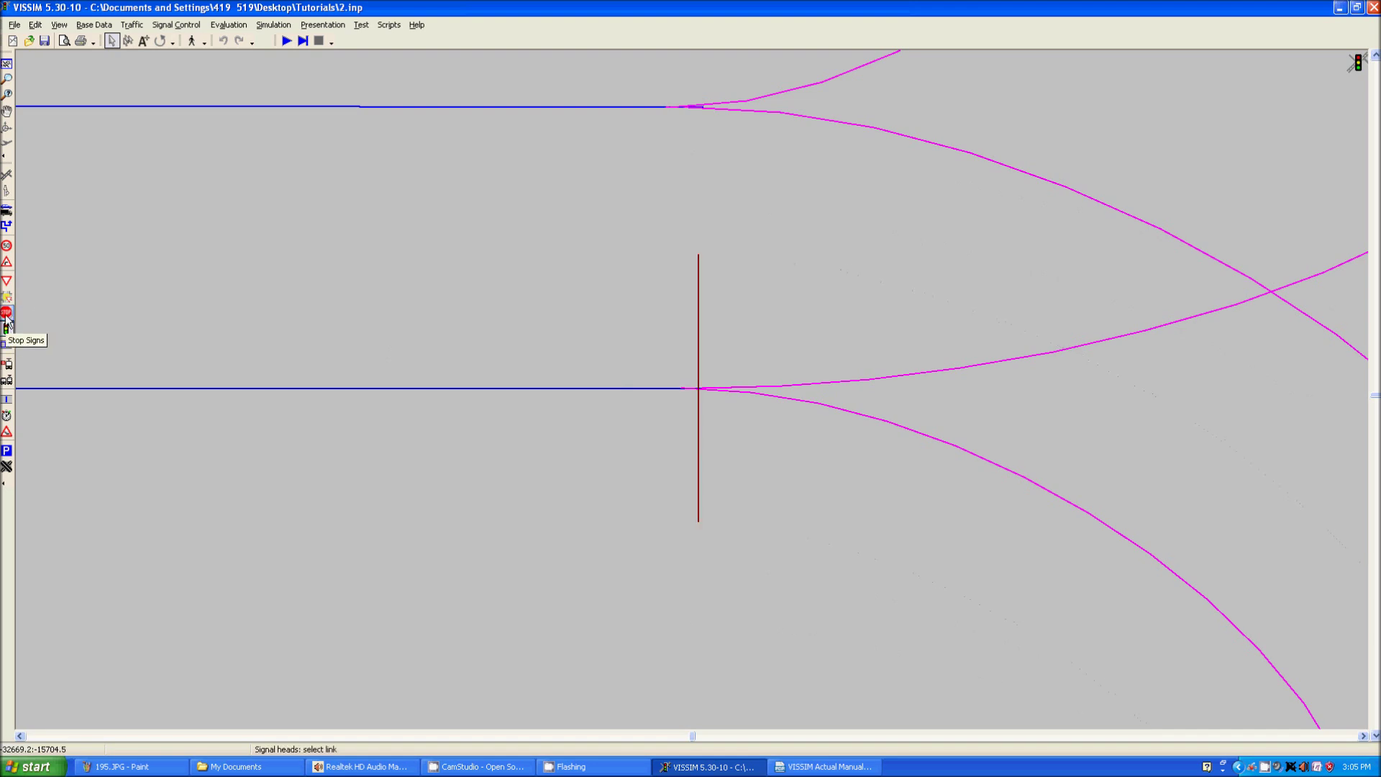
pyautogui.click(7, 314)
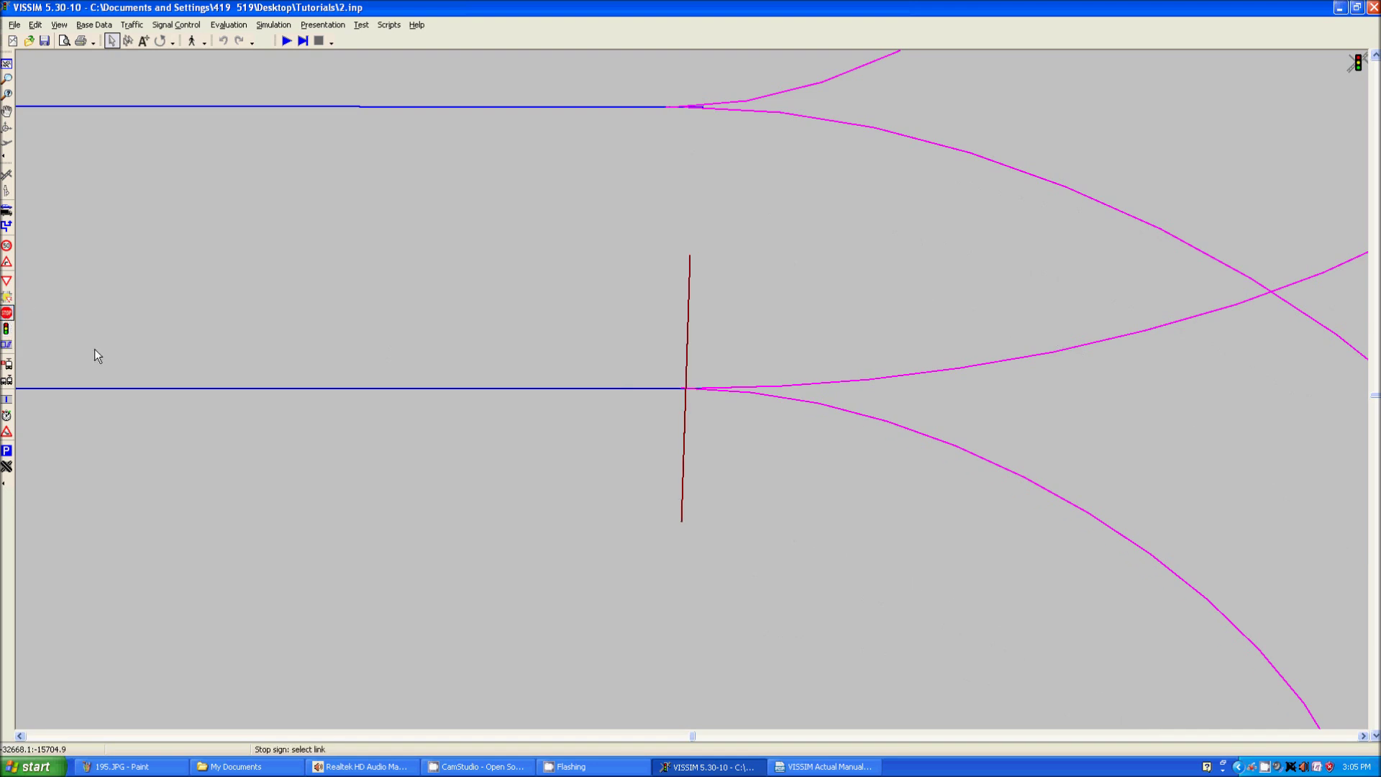
pyautogui.scroll(-3, 518, 468)
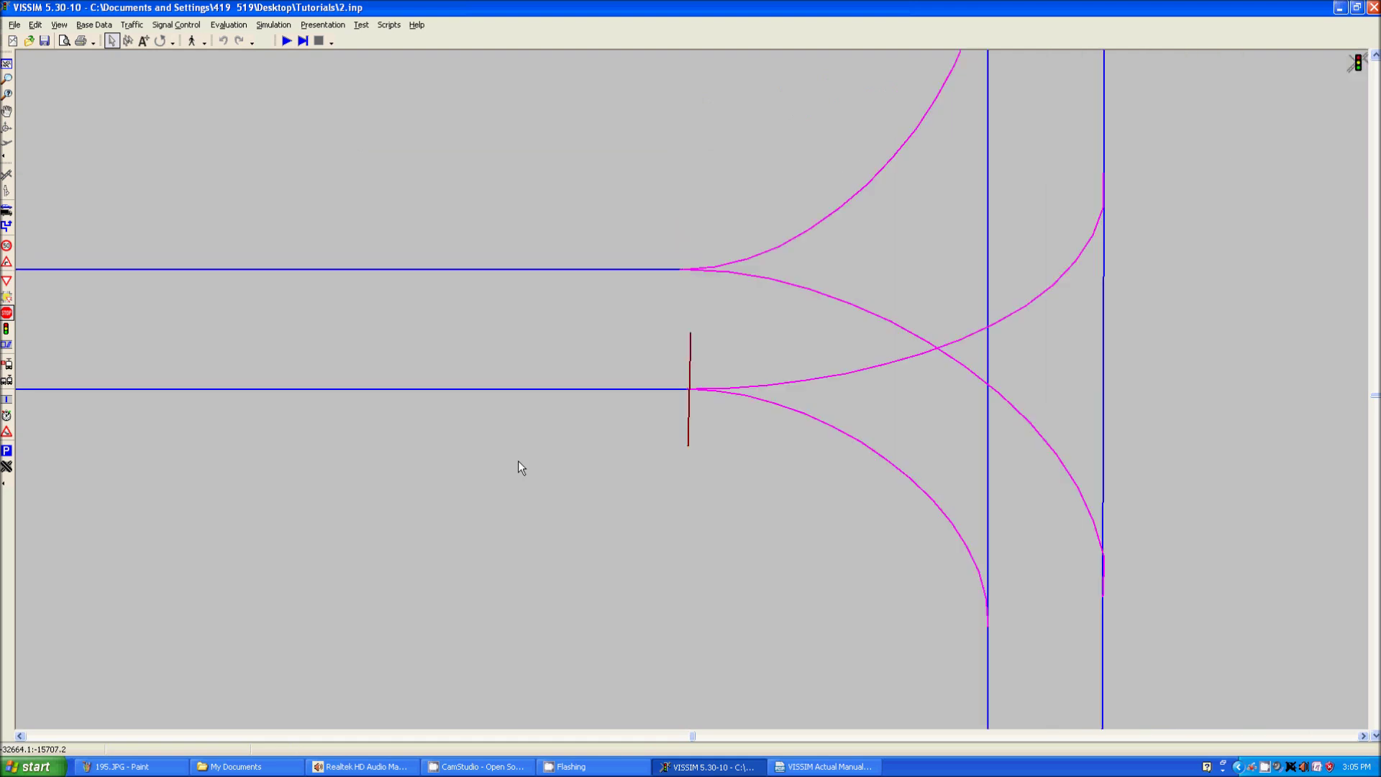
# - Save the model and run the simulation to watch right-turning vehicles on the lower approach obey the stop sign on red
pyautogui.click(280, 40)
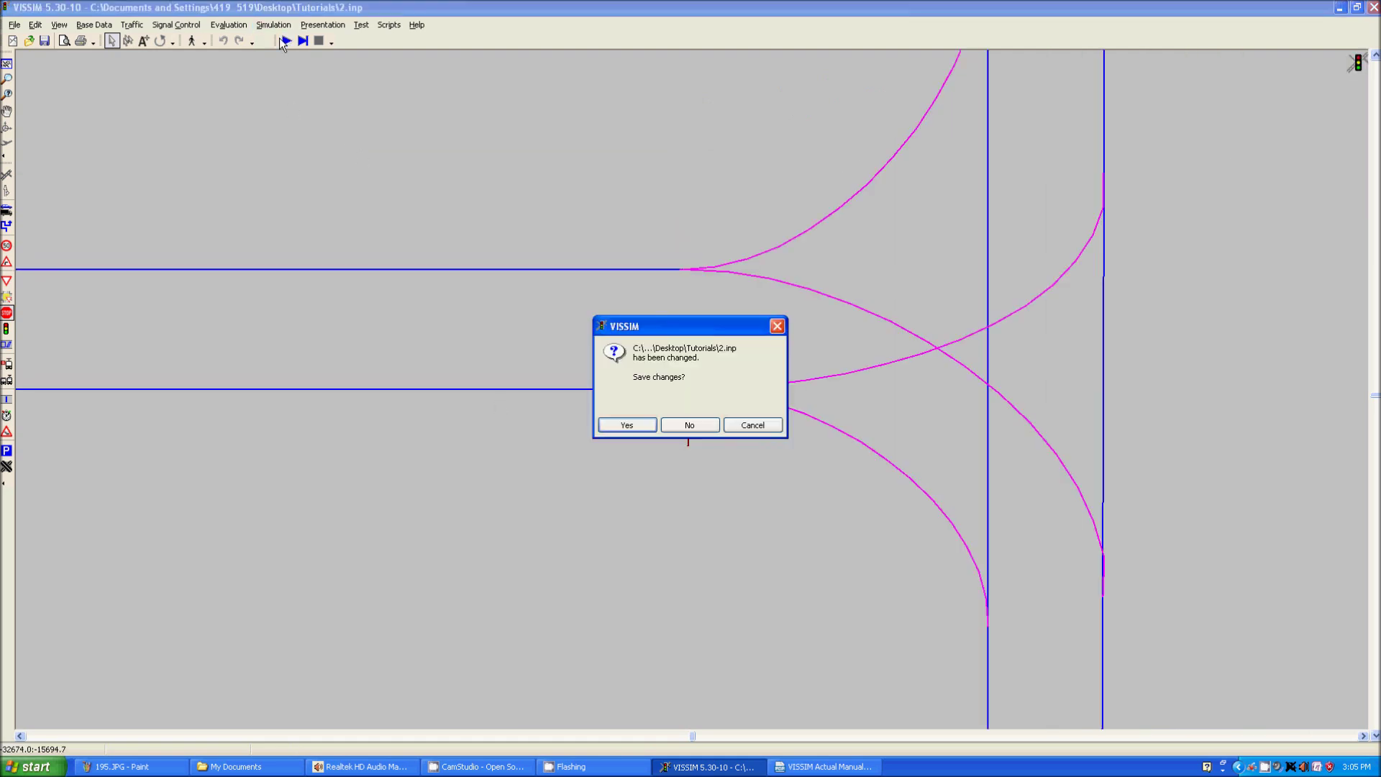
pyautogui.click(625, 424)
pyautogui.moveTo(644, 493); pyautogui.dragTo(606, 459)
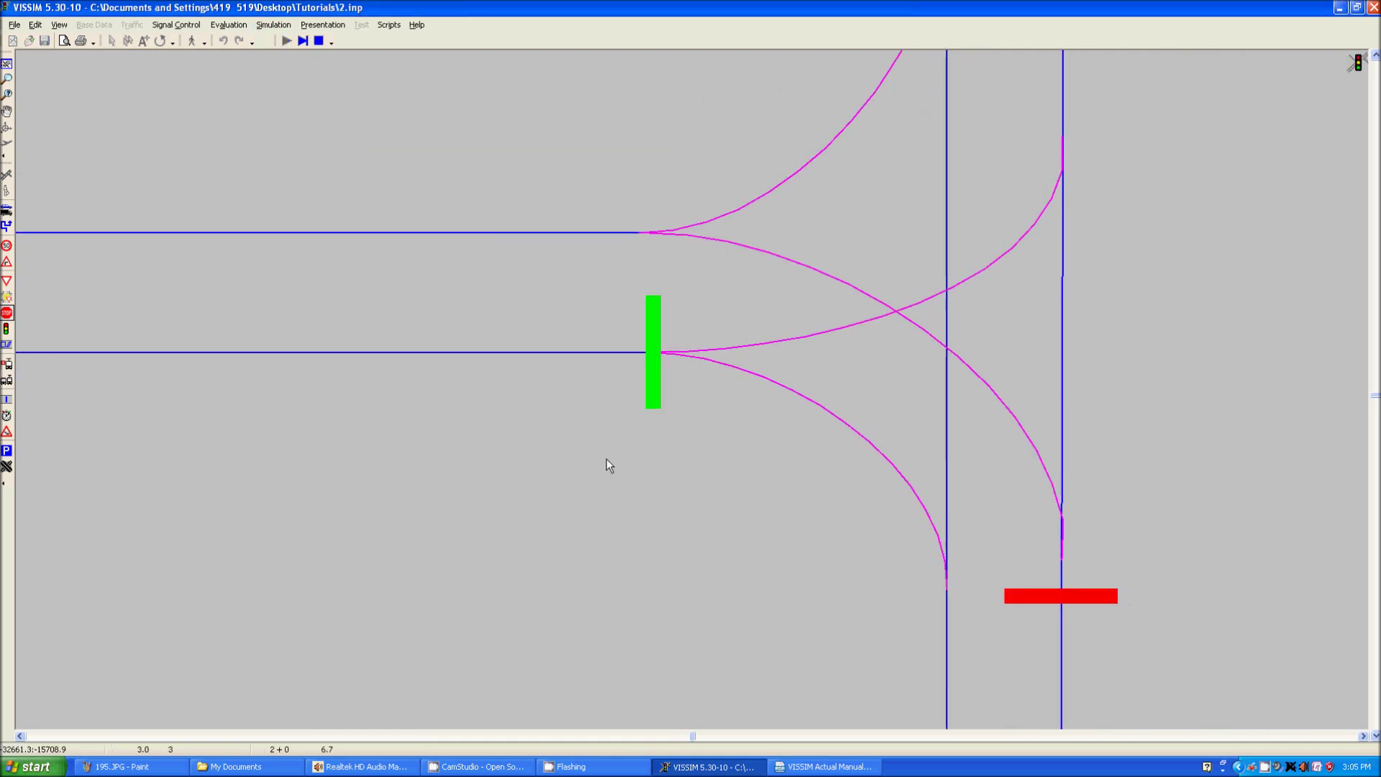
pyautogui.scroll(-5, 606, 462)
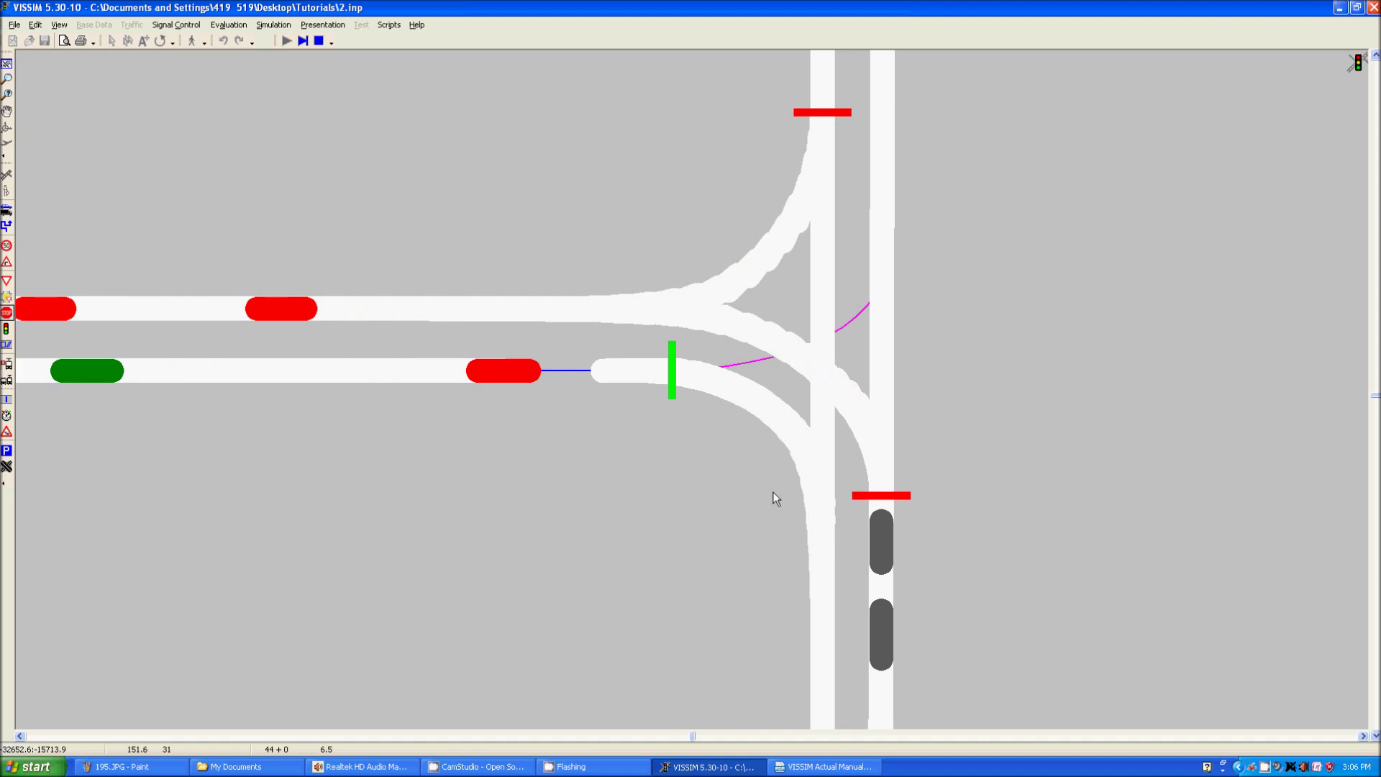
# - Switch to conflict area editing, stop the simulation, and examine the conflict area where the lower approach's right-turn connector meets the vertical link
pyautogui.click(6, 296)
pyautogui.moveTo(676, 531); pyautogui.dragTo(594, 497)
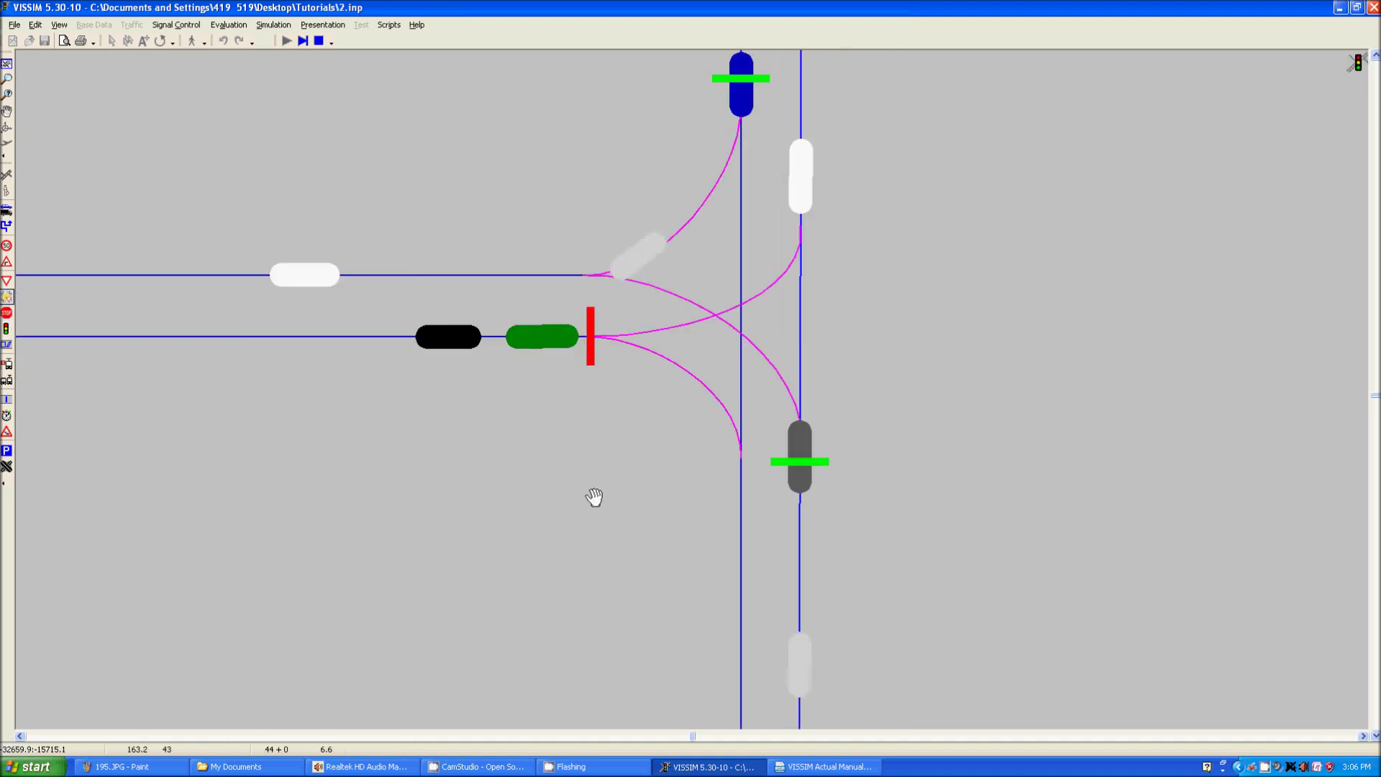
pyautogui.click(318, 41)
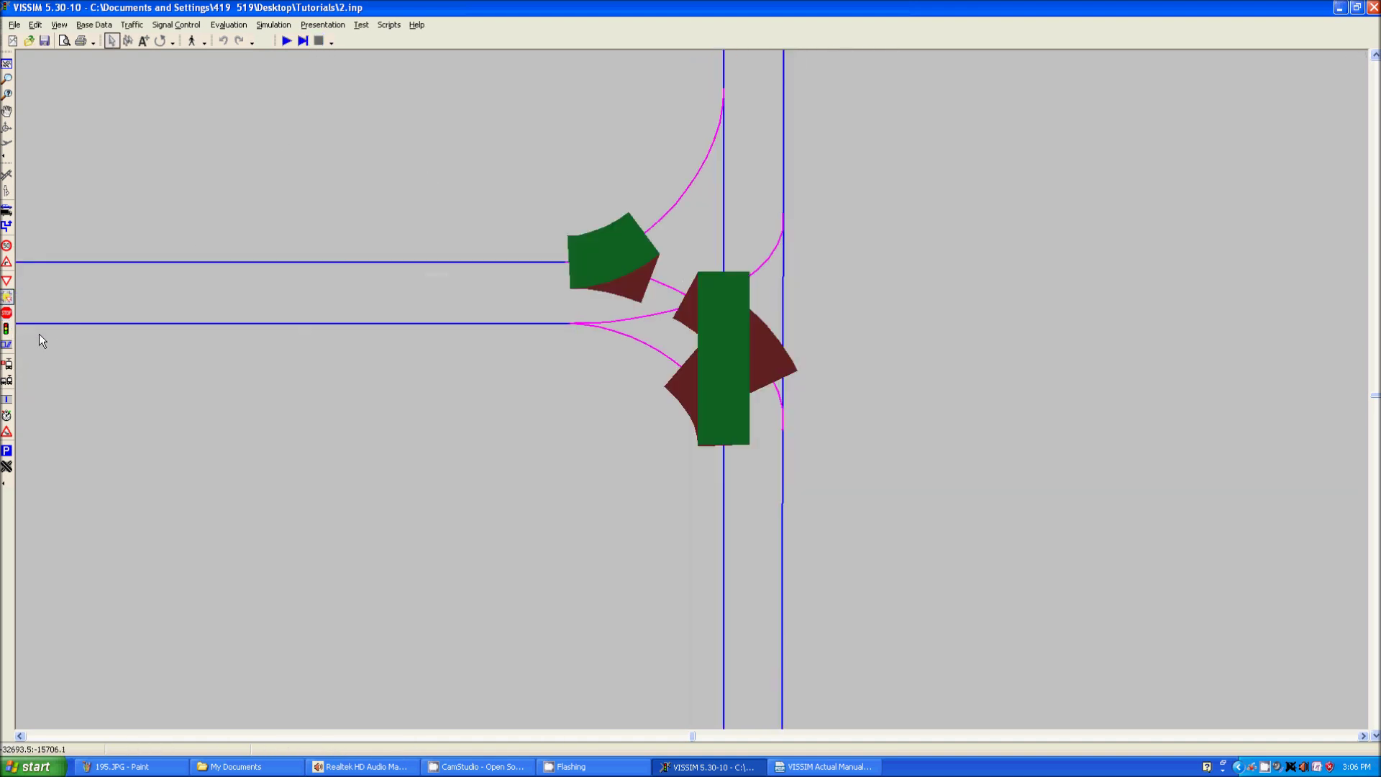
pyautogui.scroll(2, 674, 428)
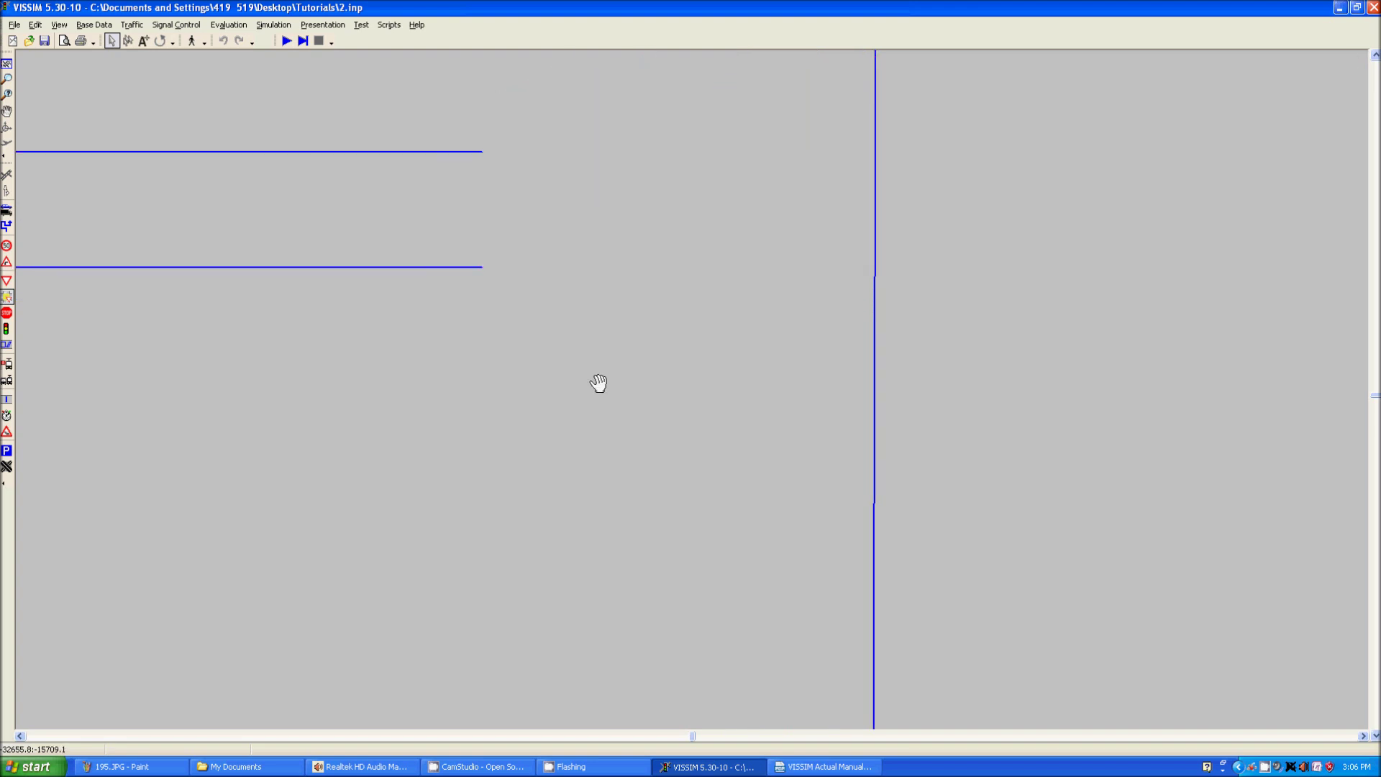
pyautogui.moveTo(598, 382)
pyautogui.mouseDown()
pyautogui.moveTo(623, 358)
pyautogui.moveTo(611, 360)
pyautogui.mouseUp()
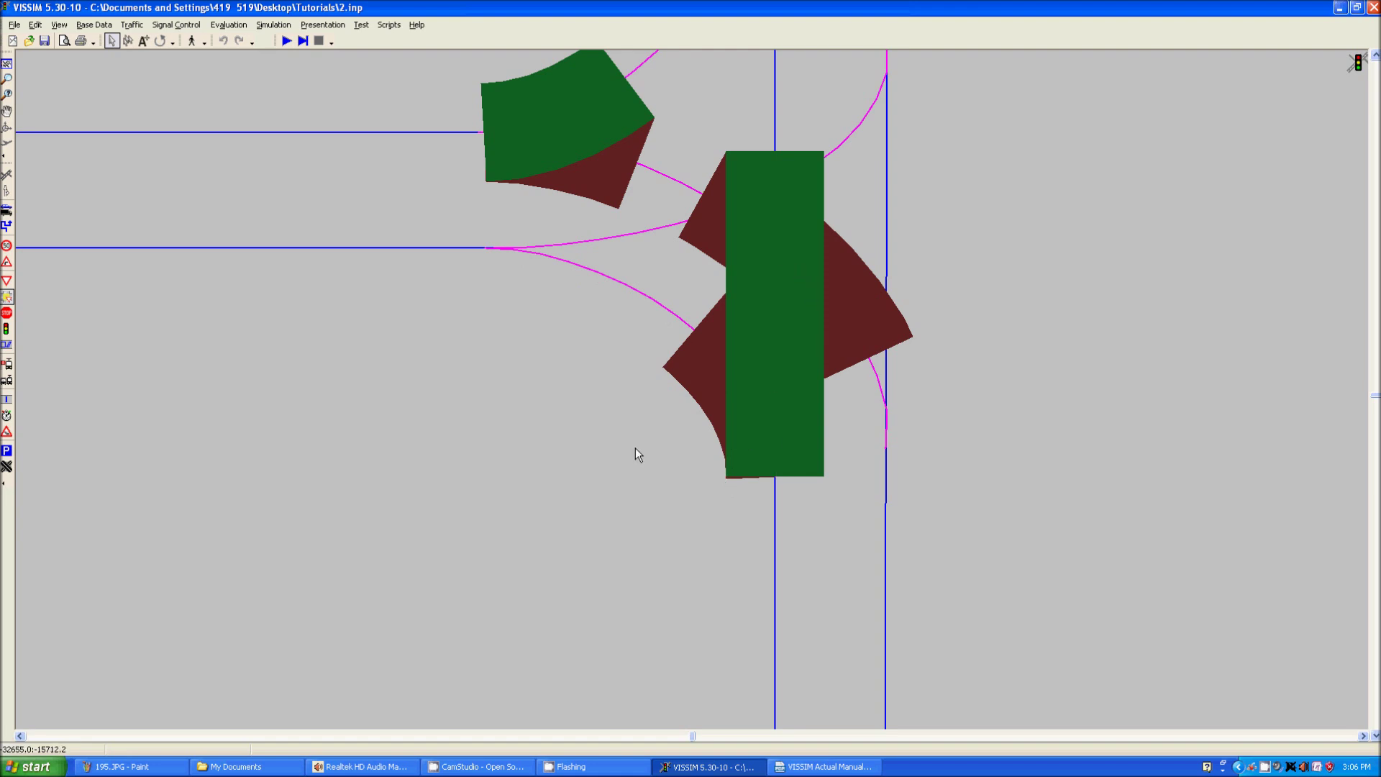
pyautogui.click(738, 432)
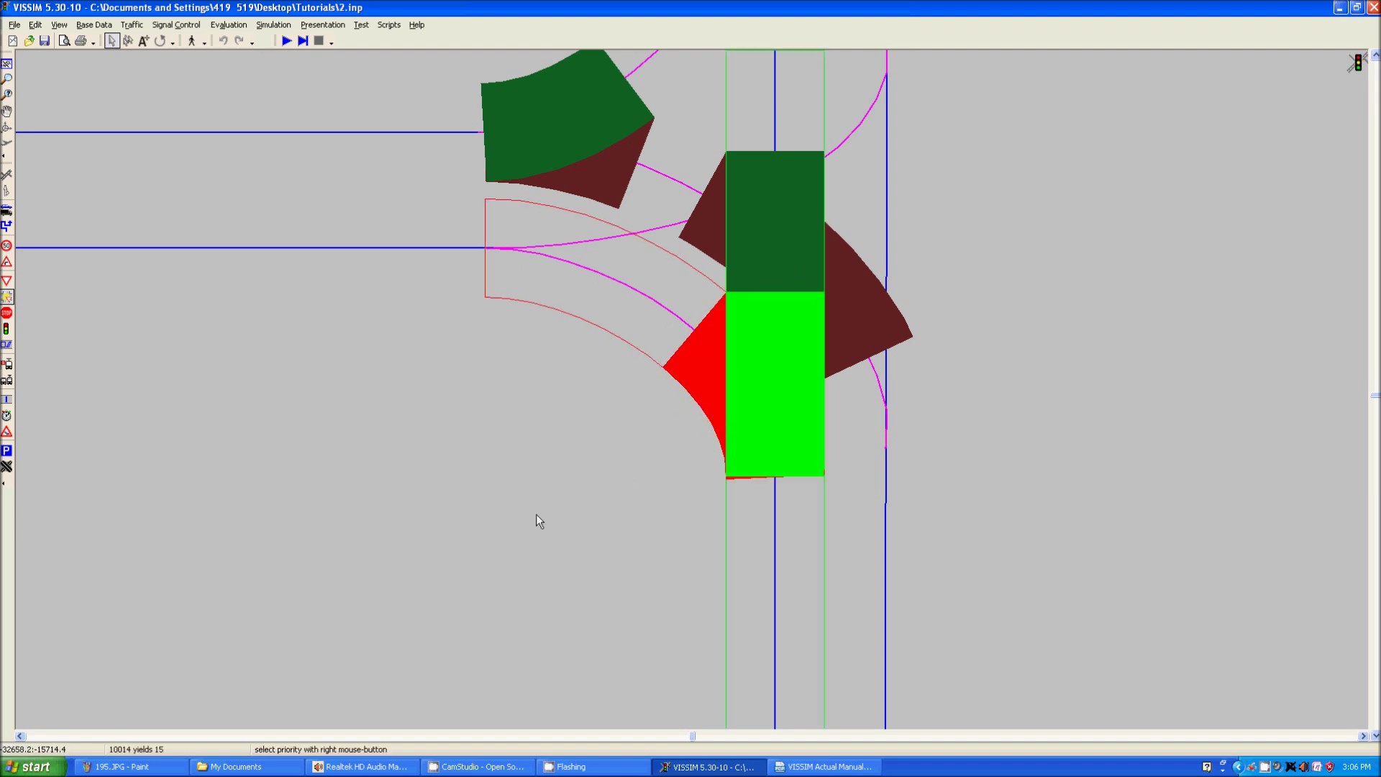
pyautogui.scroll(-4, 537, 515)
pyautogui.scroll(1, 543, 510)
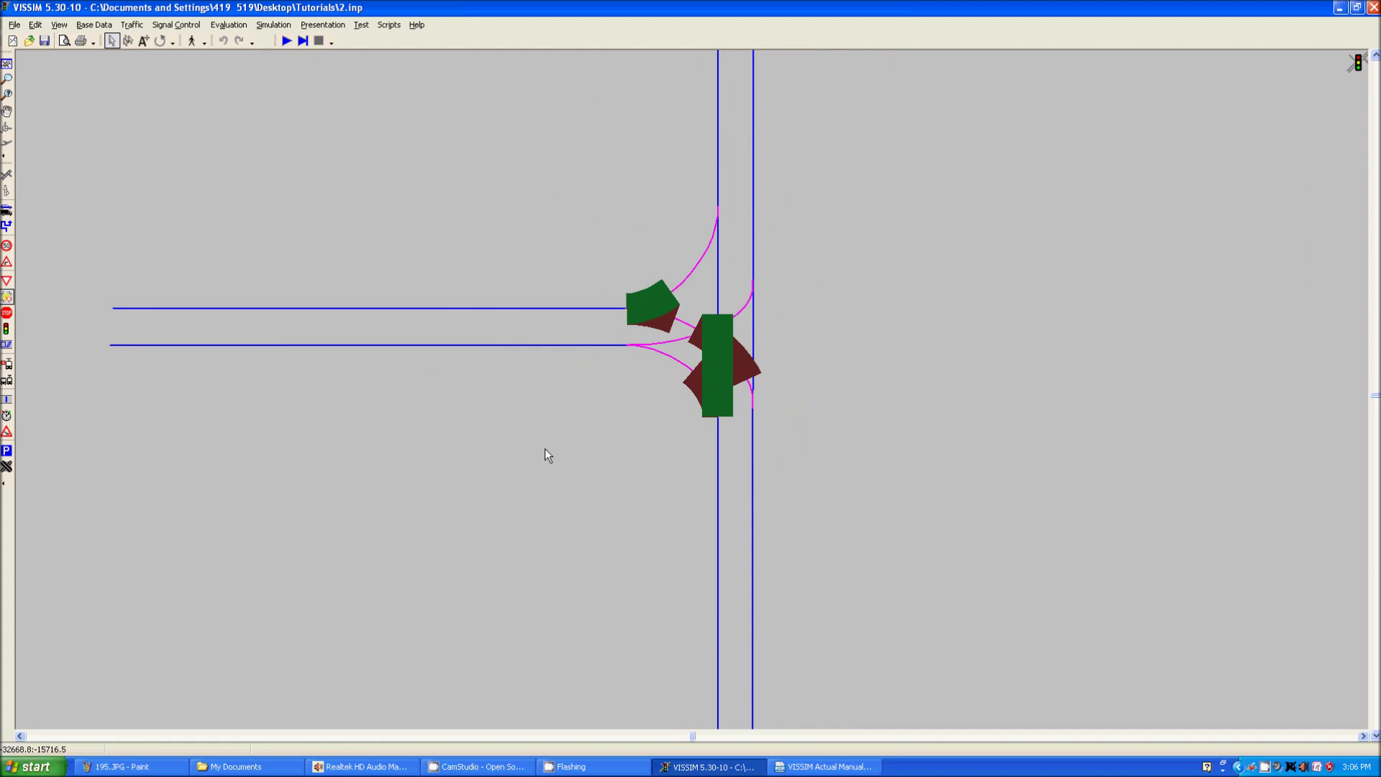
pyautogui.moveTo(549, 455); pyautogui.dragTo(561, 491)
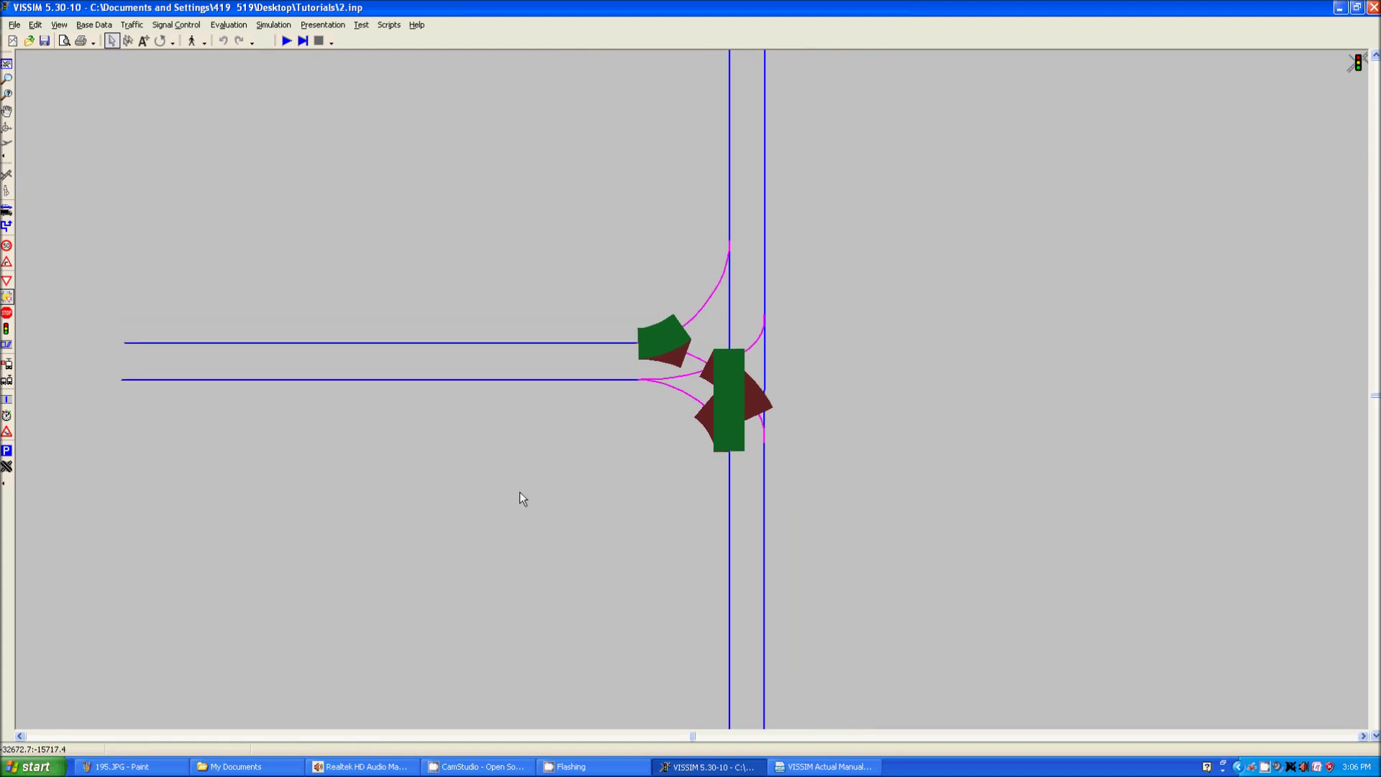
pyautogui.scroll(4, 579, 506)
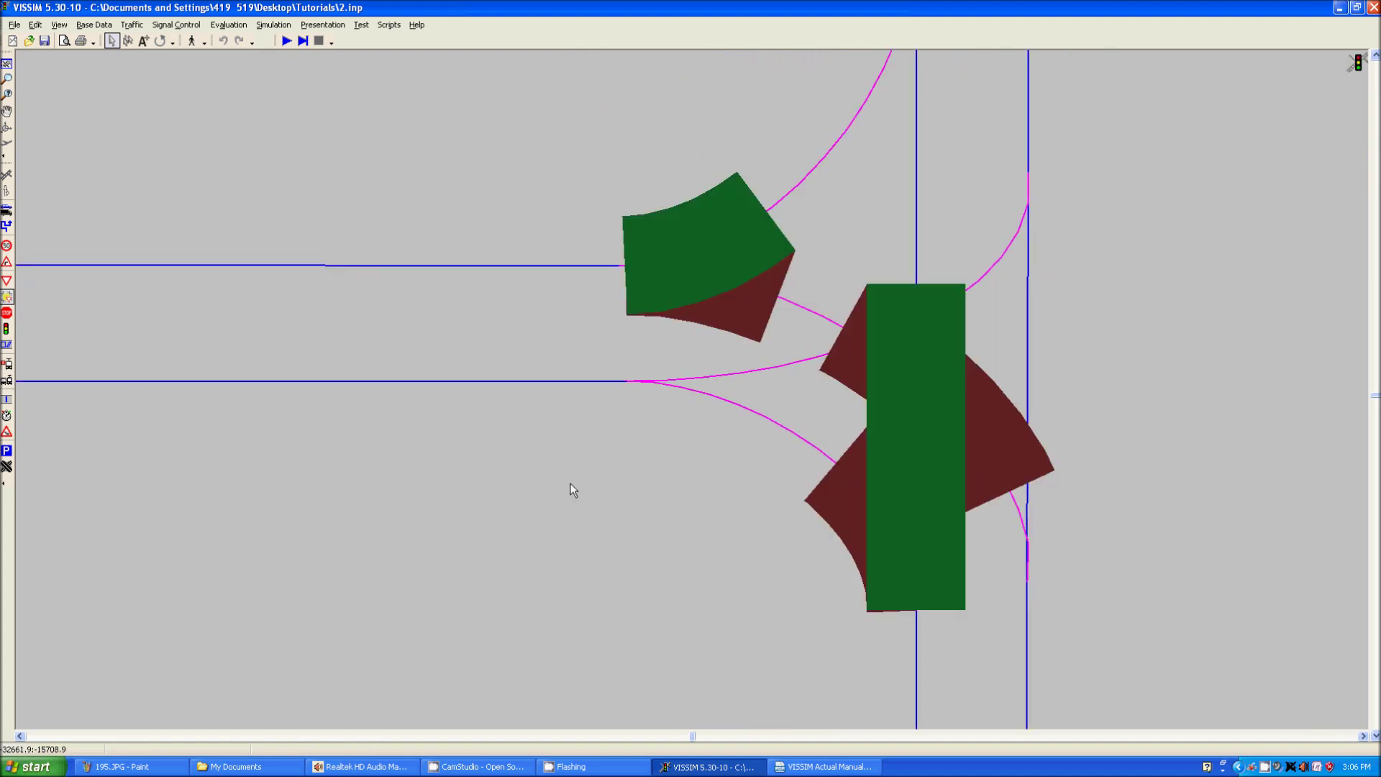